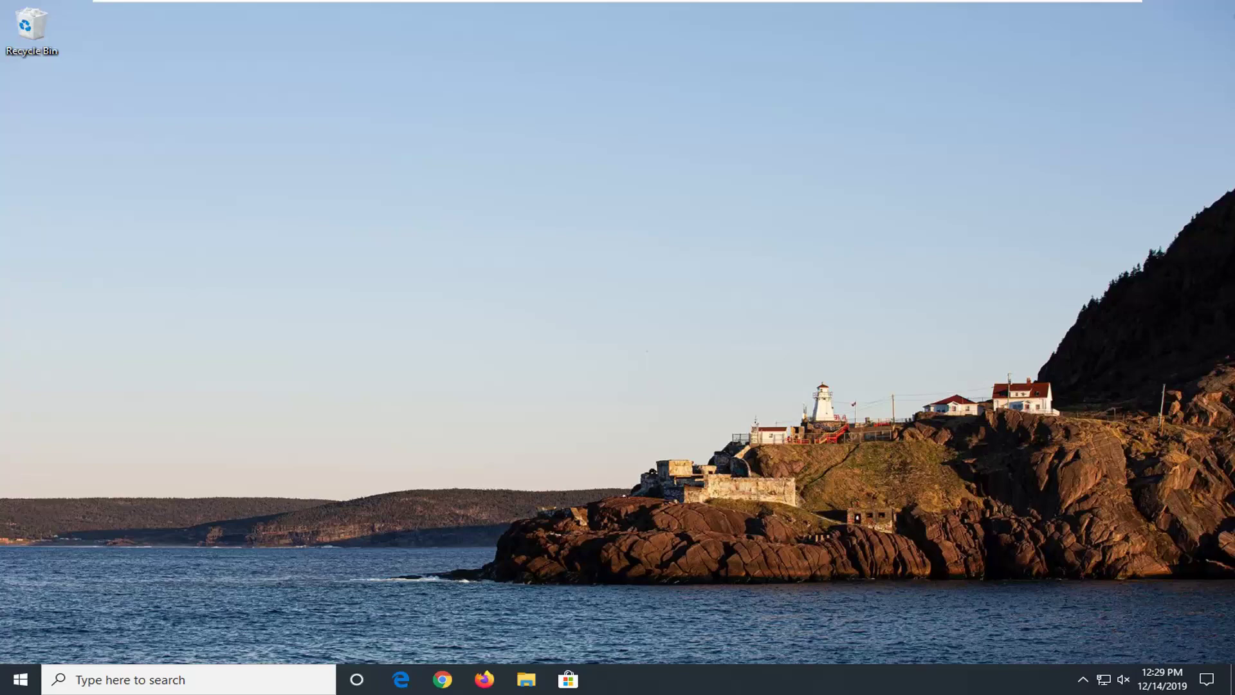
Search the Start menu for regedit and run Registry Editor as administrator.
{"action": "left_click", "coordinate": [18, 681]}
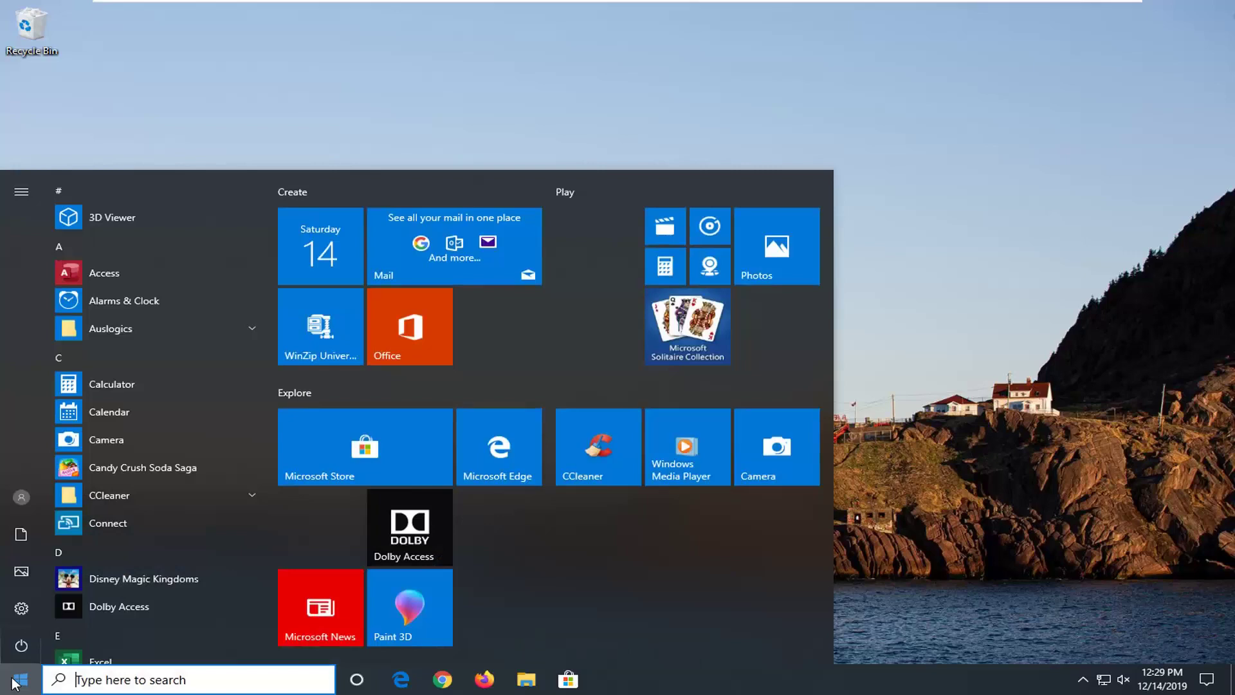
{"action": "type", "text": "reg"}
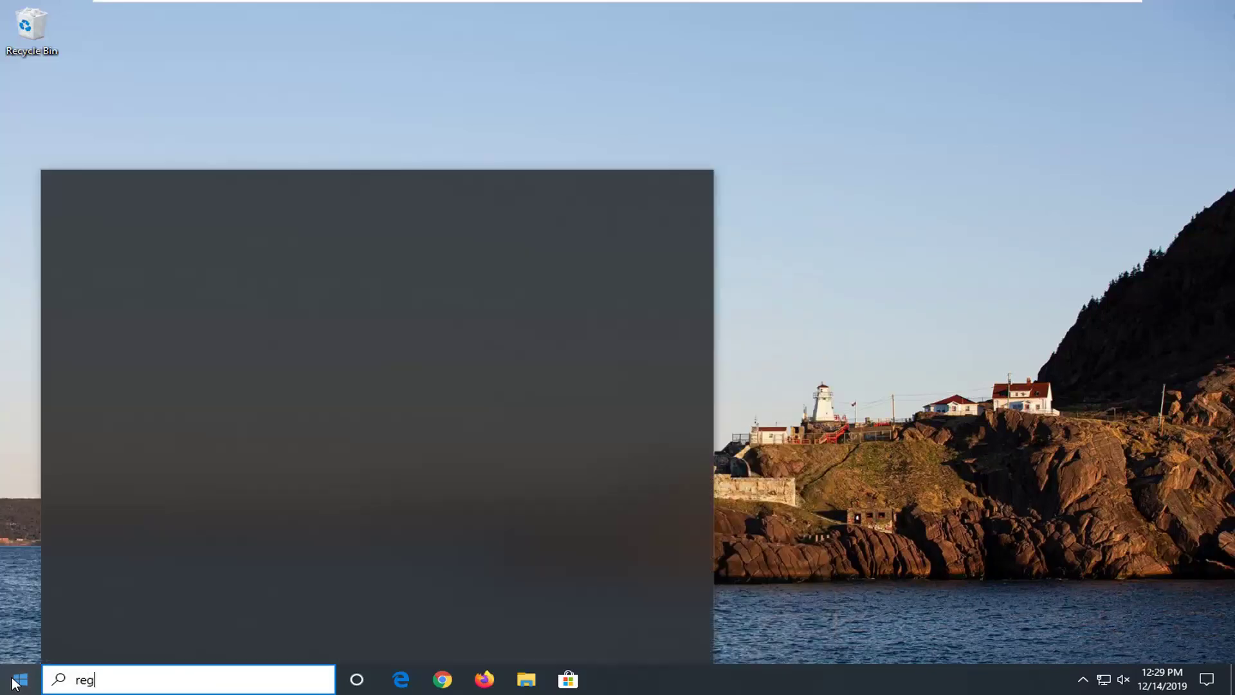
{"action": "type", "text": "edit"}
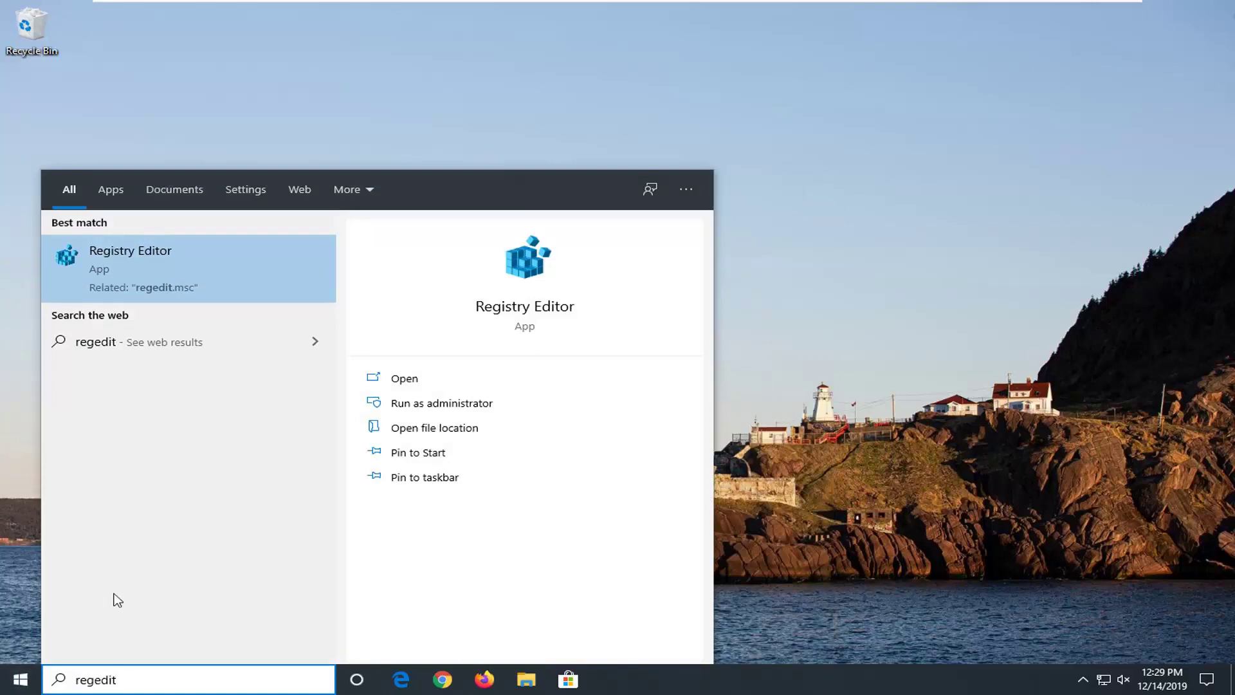
{"action": "right_click", "coordinate": [130, 262]}
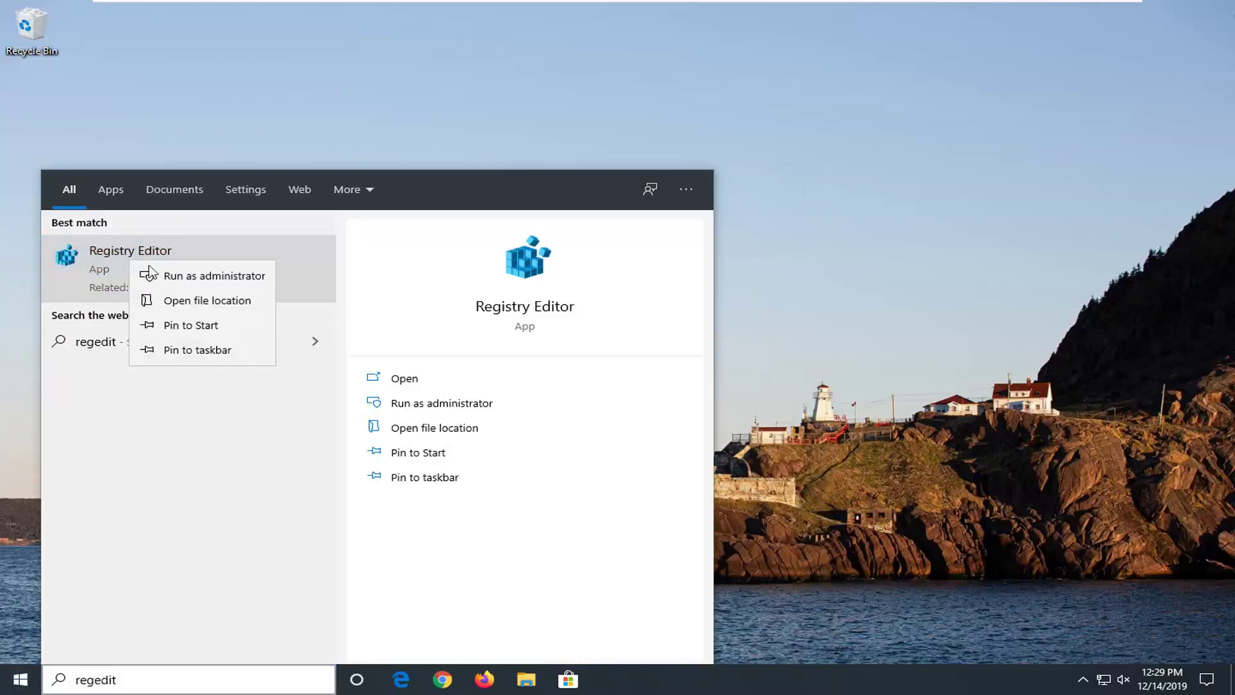
{"action": "left_click", "coordinate": [177, 278]}
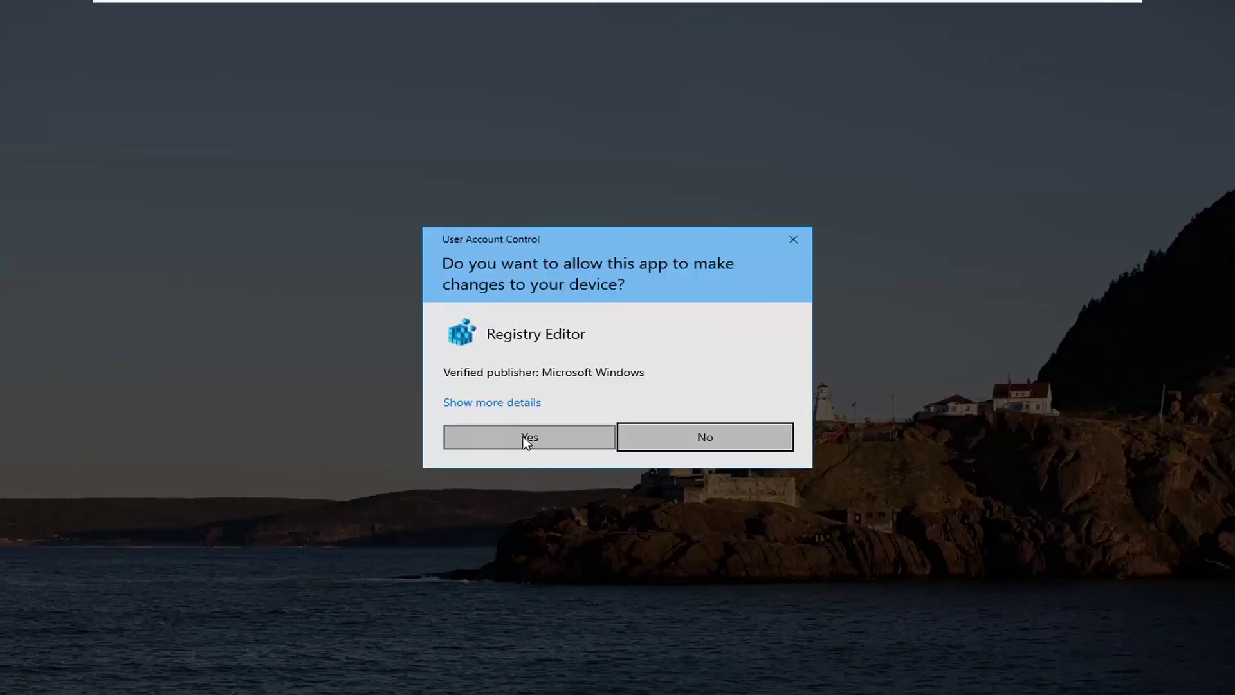
Approve the UAC prompt, then open File > Export and cancel without exporting.
{"action": "left_click", "coordinate": [526, 439]}
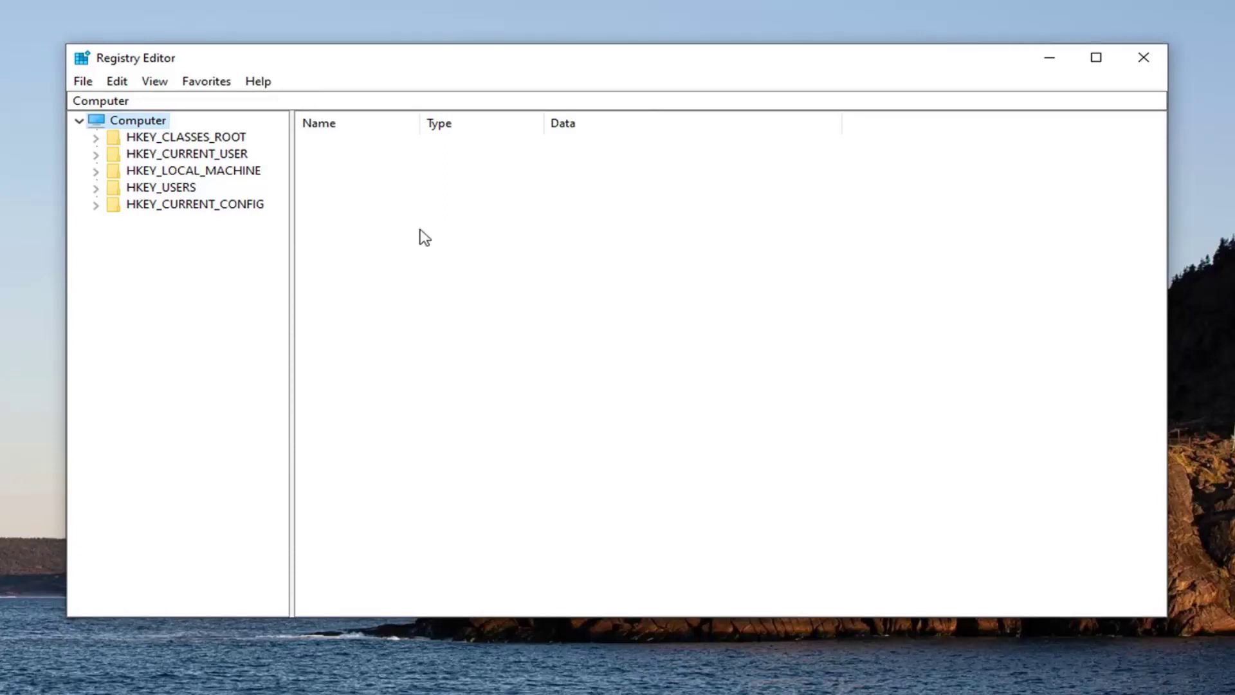
{"action": "left_click", "coordinate": [83, 82]}
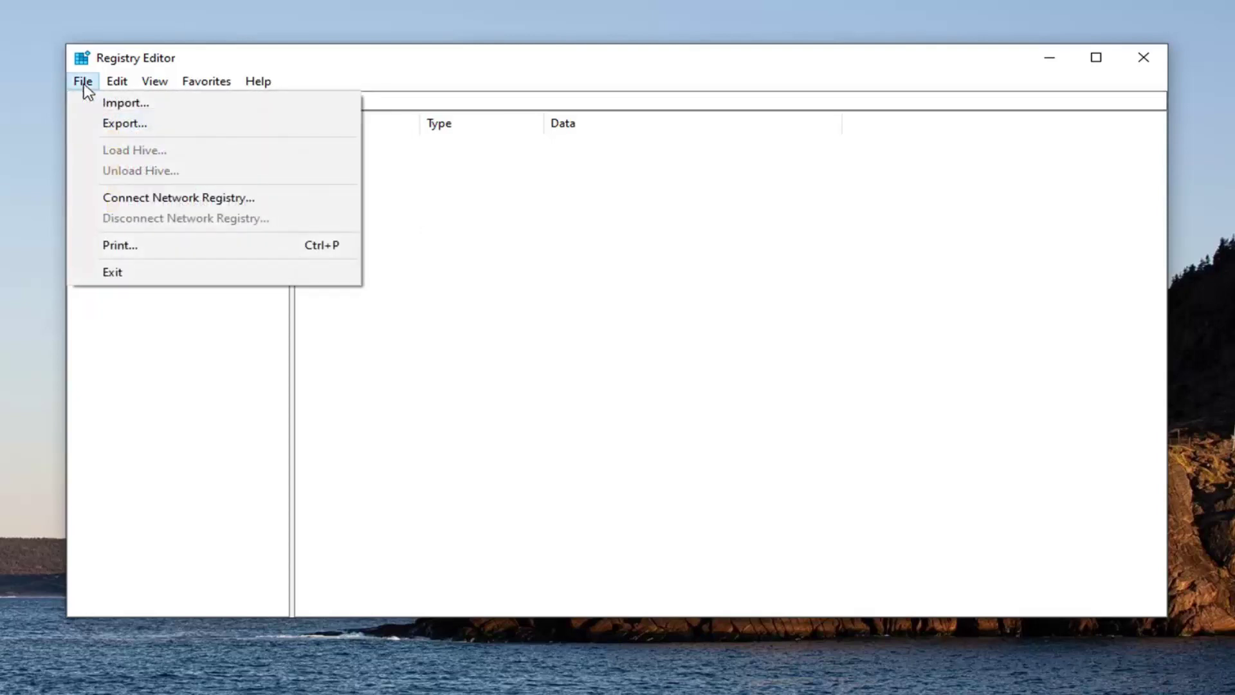
{"action": "left_click", "coordinate": [110, 124]}
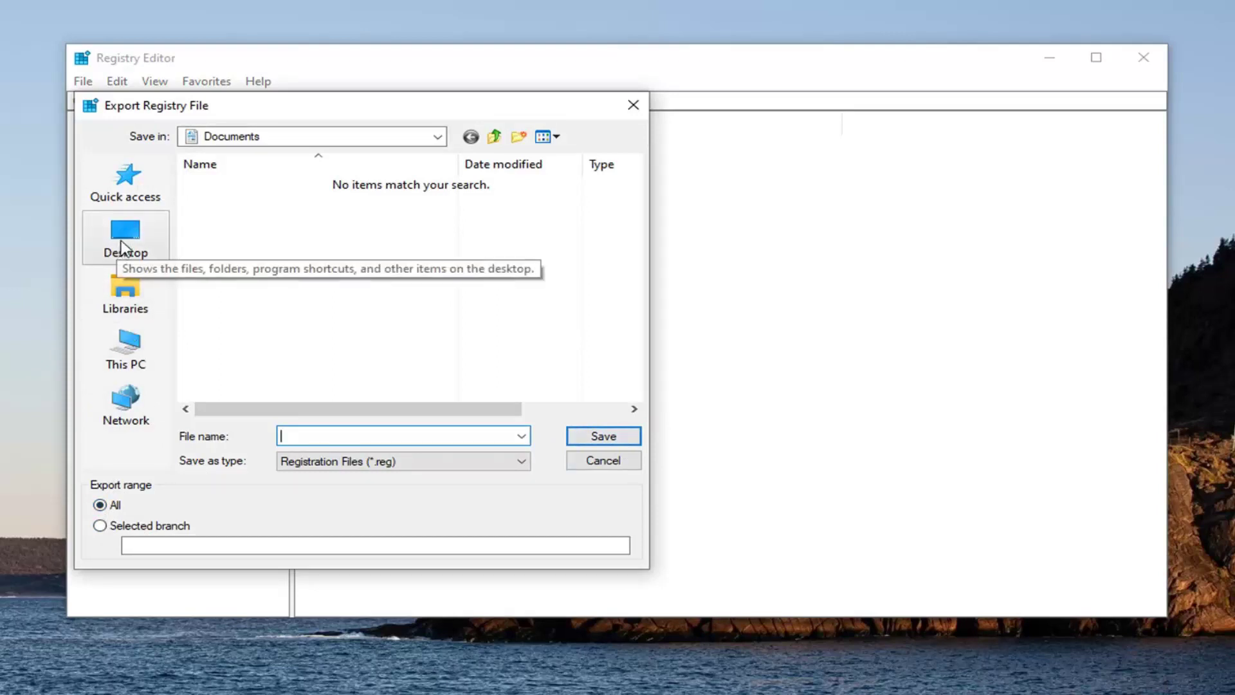
{"action": "left_click", "coordinate": [592, 461]}
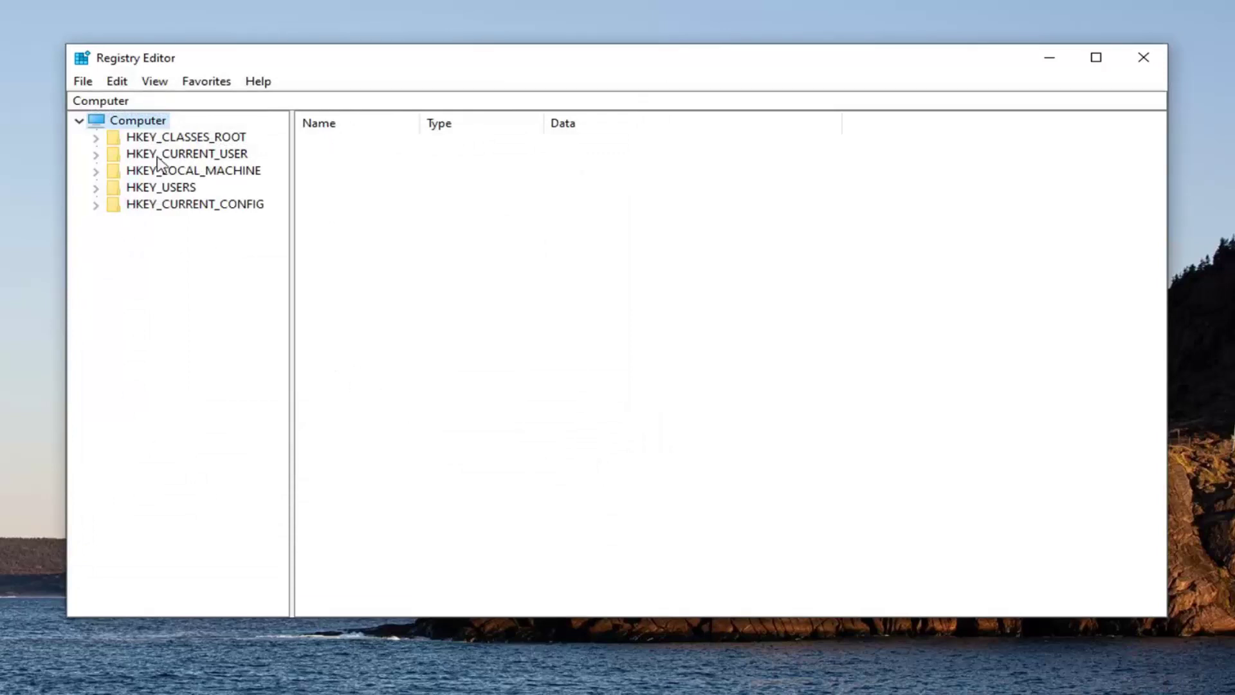
Open File > Import and cancel without importing any registry file.
{"action": "left_click", "coordinate": [82, 82]}
{"action": "left_click", "coordinate": [116, 104]}
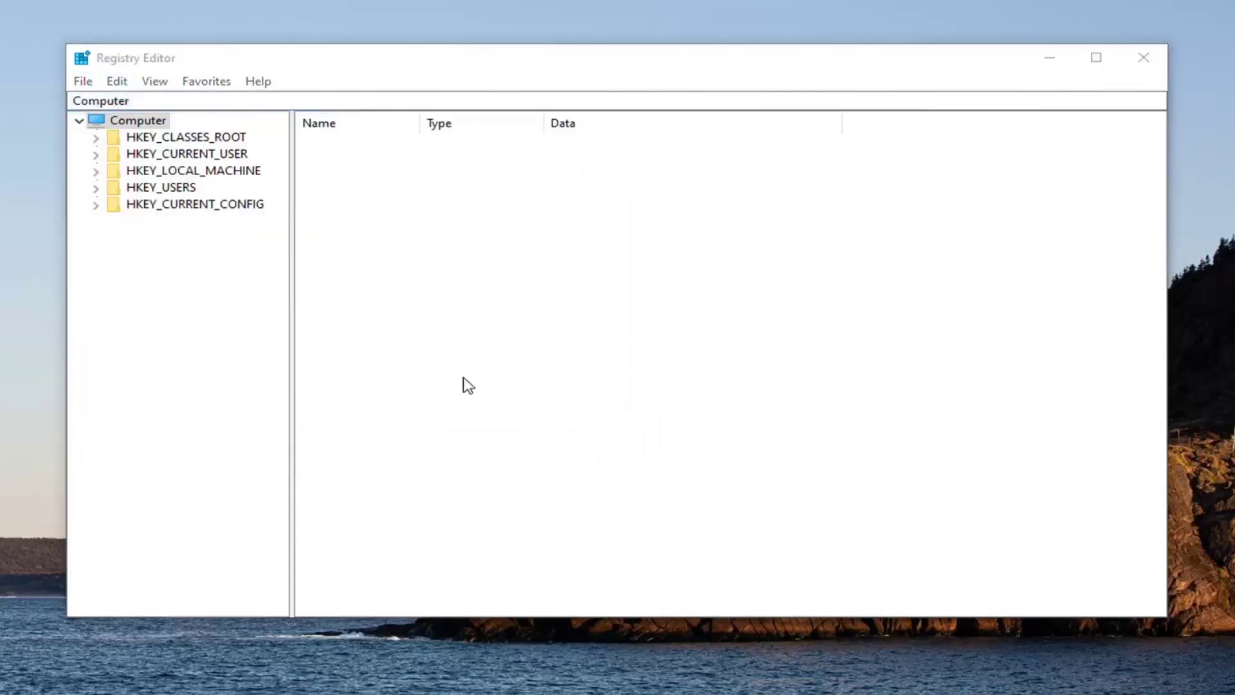
{"action": "left_click", "coordinate": [747, 513]}
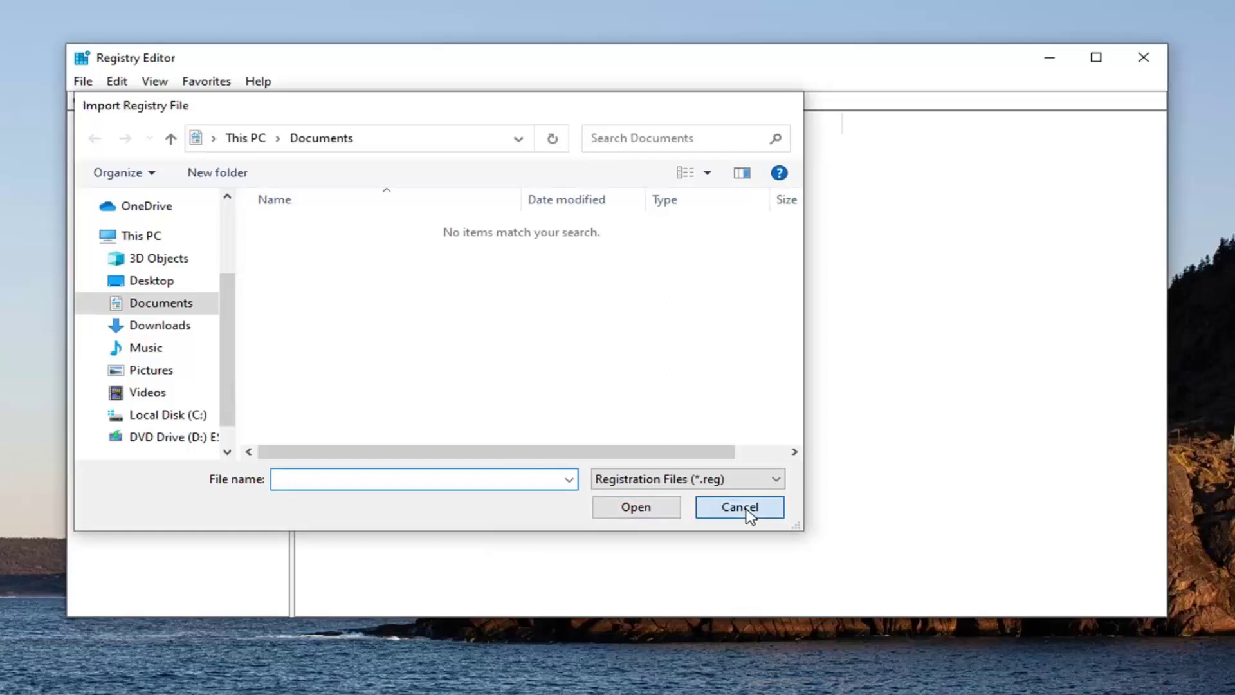
Widen the key pane and expand HKEY_LOCAL_MACHINE > SOFTWARE > Microsoft.
{"action": "left_click", "coordinate": [193, 170]}
{"action": "left_click_drag", "start_coordinate": [291, 193], "coordinate": [339, 195]}
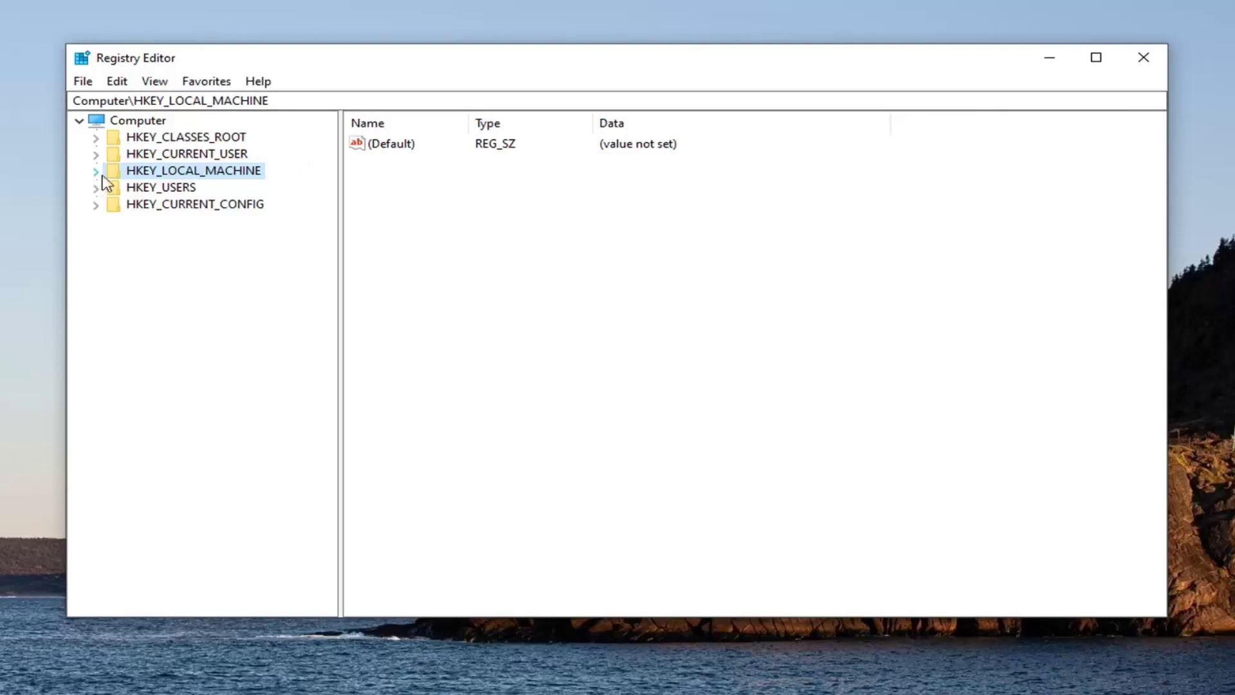
{"action": "double_click", "coordinate": [150, 174]}
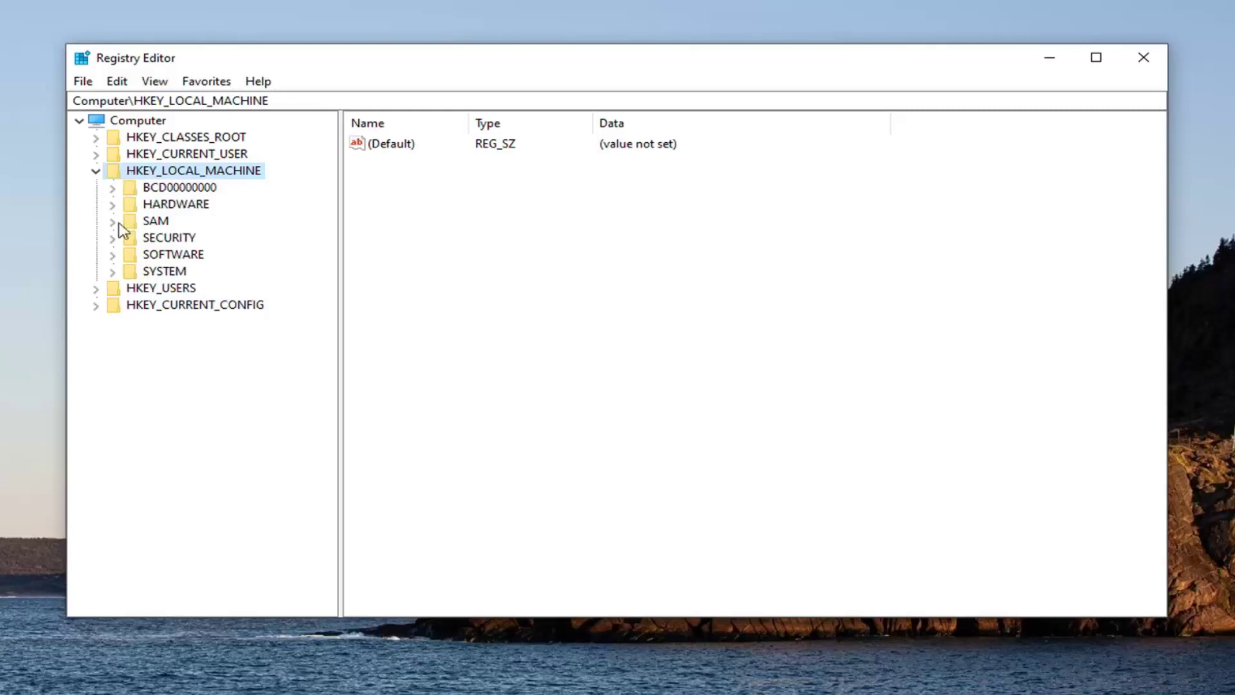
{"action": "double_click", "coordinate": [155, 254]}
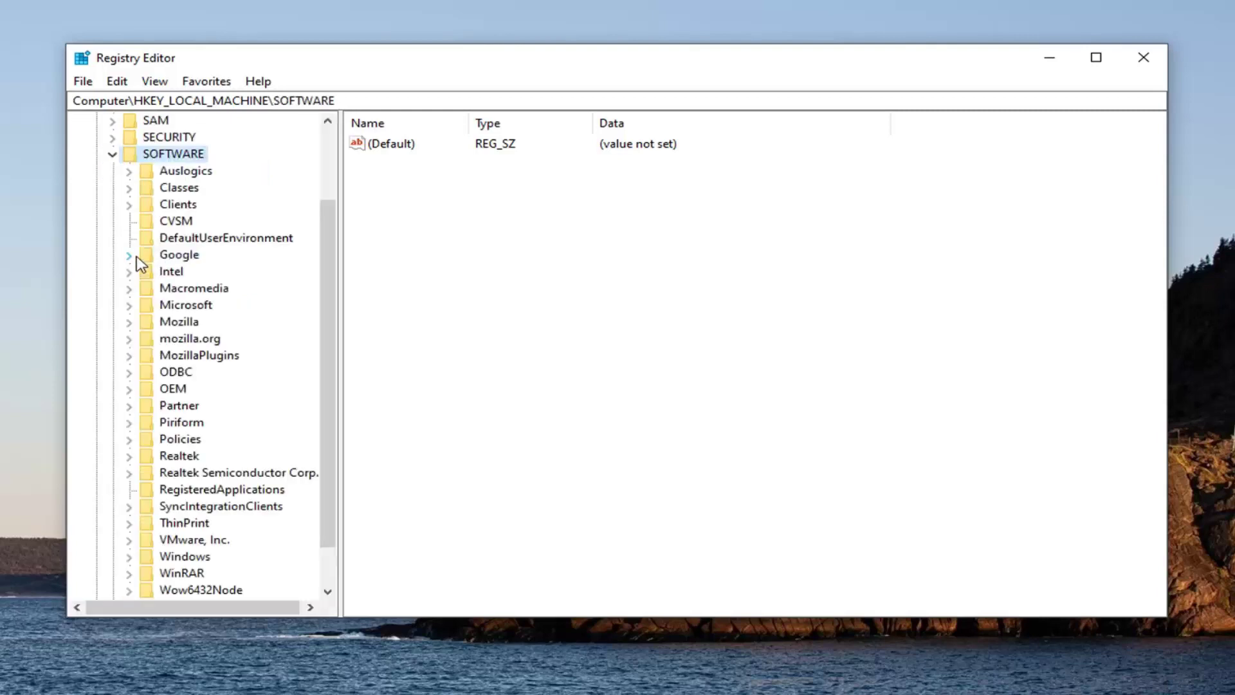
{"action": "scroll", "coordinate": [200, 278], "scroll_direction": "down", "scroll_amount": 1}
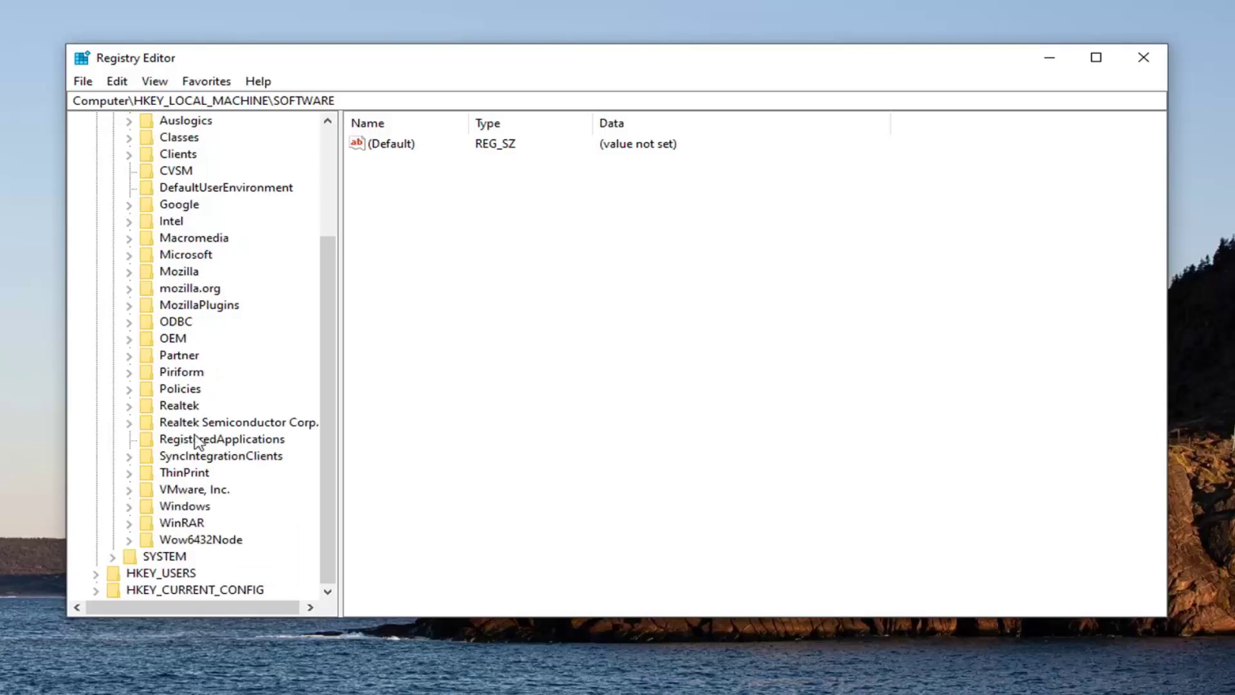
{"action": "double_click", "coordinate": [197, 257]}
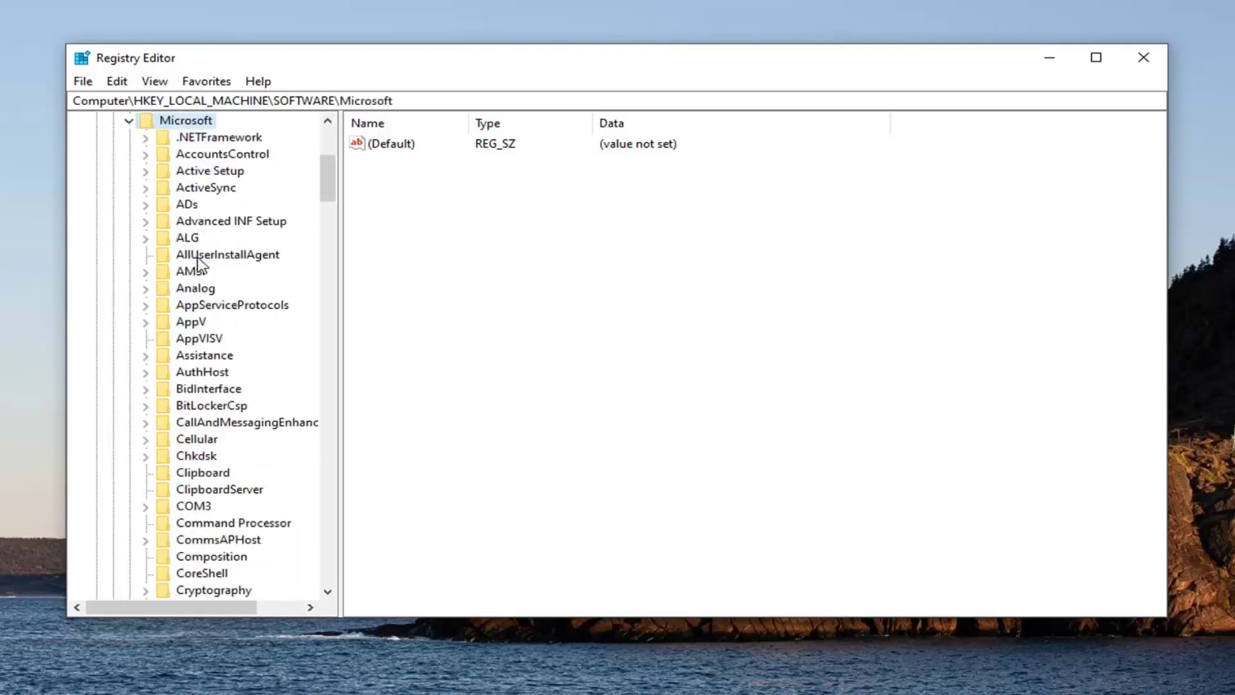
Expand Windows NT and open CurrentVersion, expanding its subkeys.
{"action": "scroll", "coordinate": [212, 308], "scroll_direction": "down", "scroll_amount": 20}
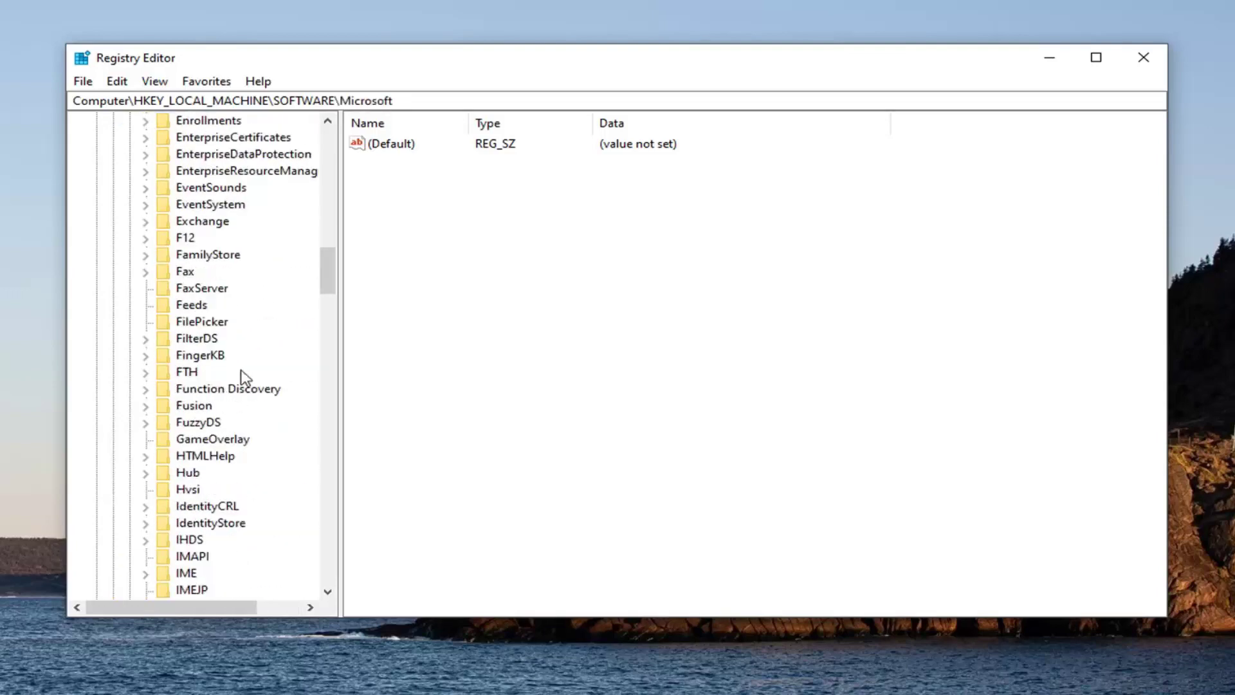
{"action": "scroll", "coordinate": [236, 384], "scroll_direction": "down", "scroll_amount": 20}
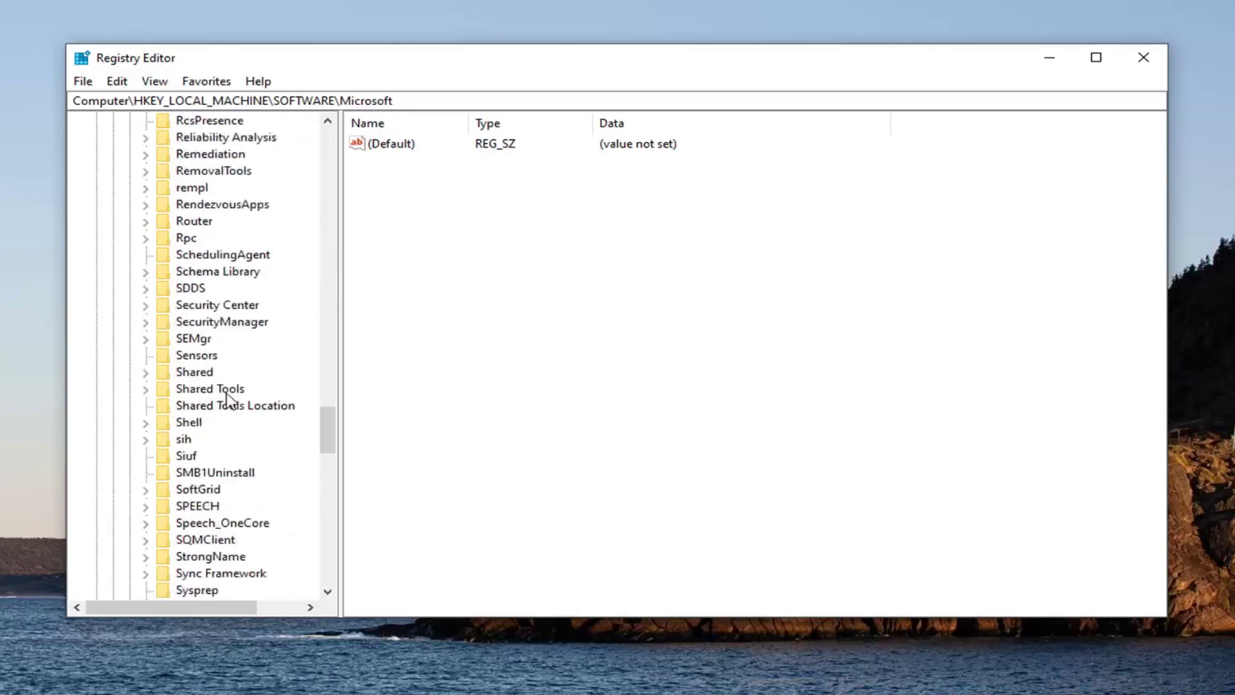
{"action": "scroll", "coordinate": [230, 400], "scroll_direction": "down", "scroll_amount": 10}
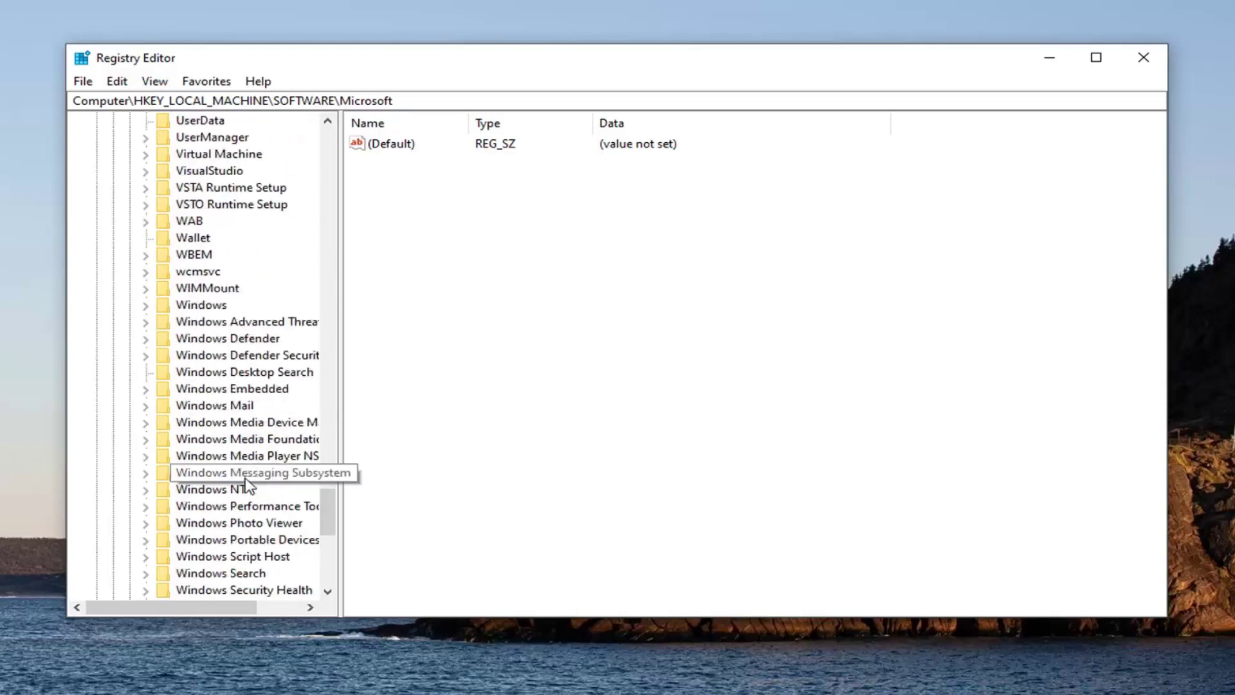
{"action": "left_click", "coordinate": [213, 492]}
{"action": "double_click", "coordinate": [213, 495]}
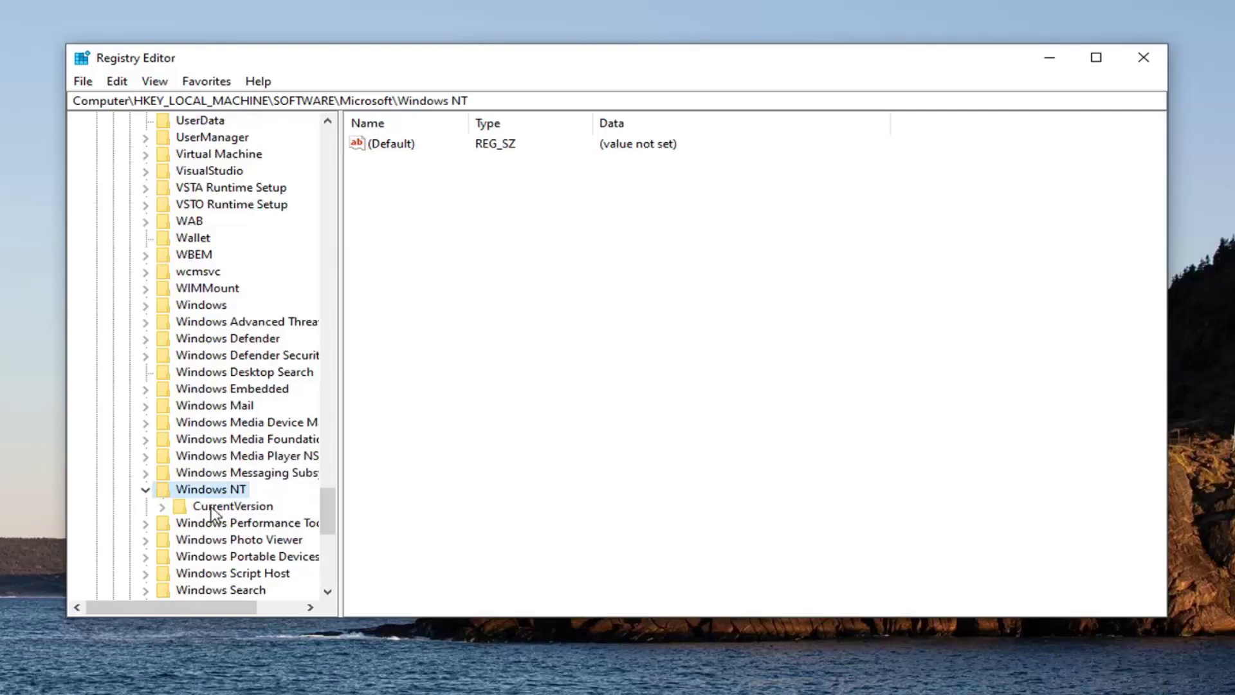
{"action": "left_click", "coordinate": [212, 508]}
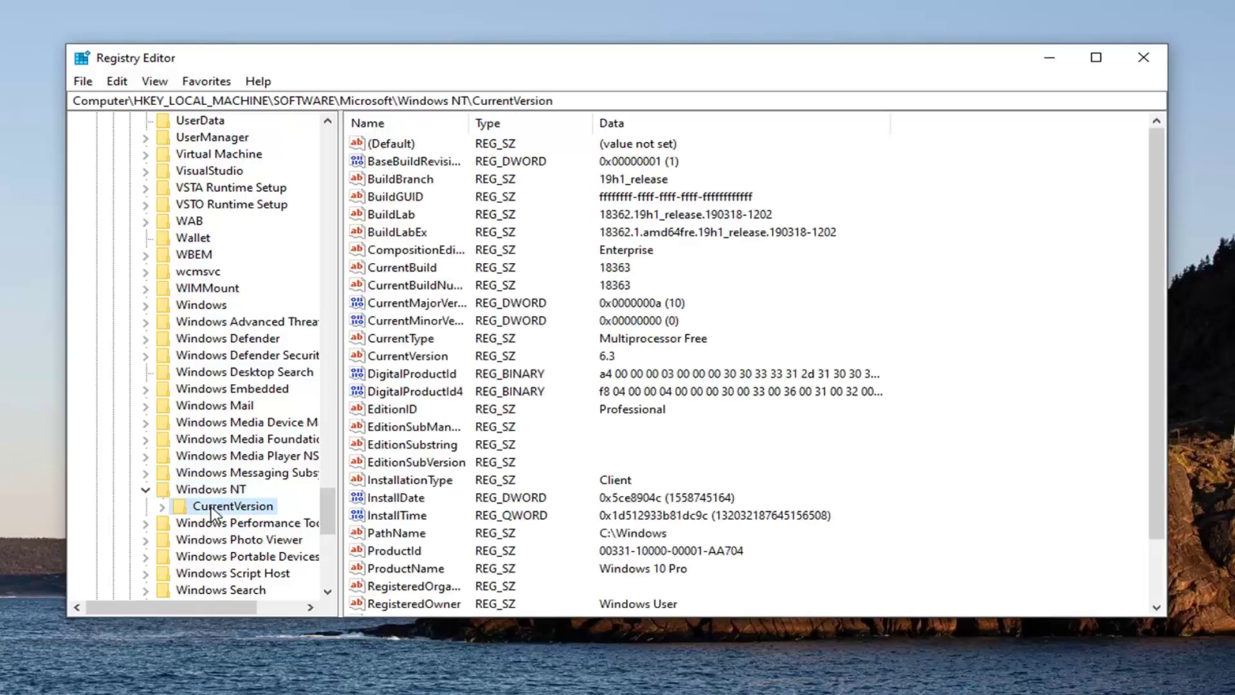
{"action": "left_click", "coordinate": [162, 507]}
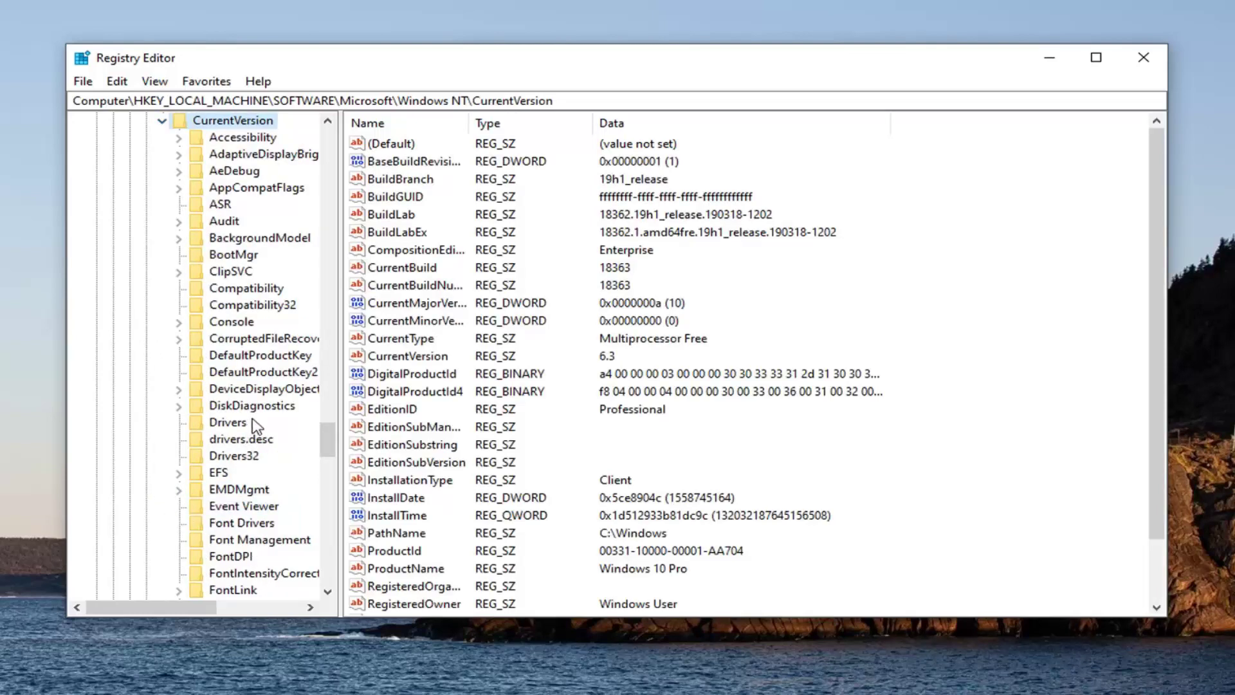
{"action": "scroll", "coordinate": [256, 426], "scroll_direction": "down", "scroll_amount": 16}
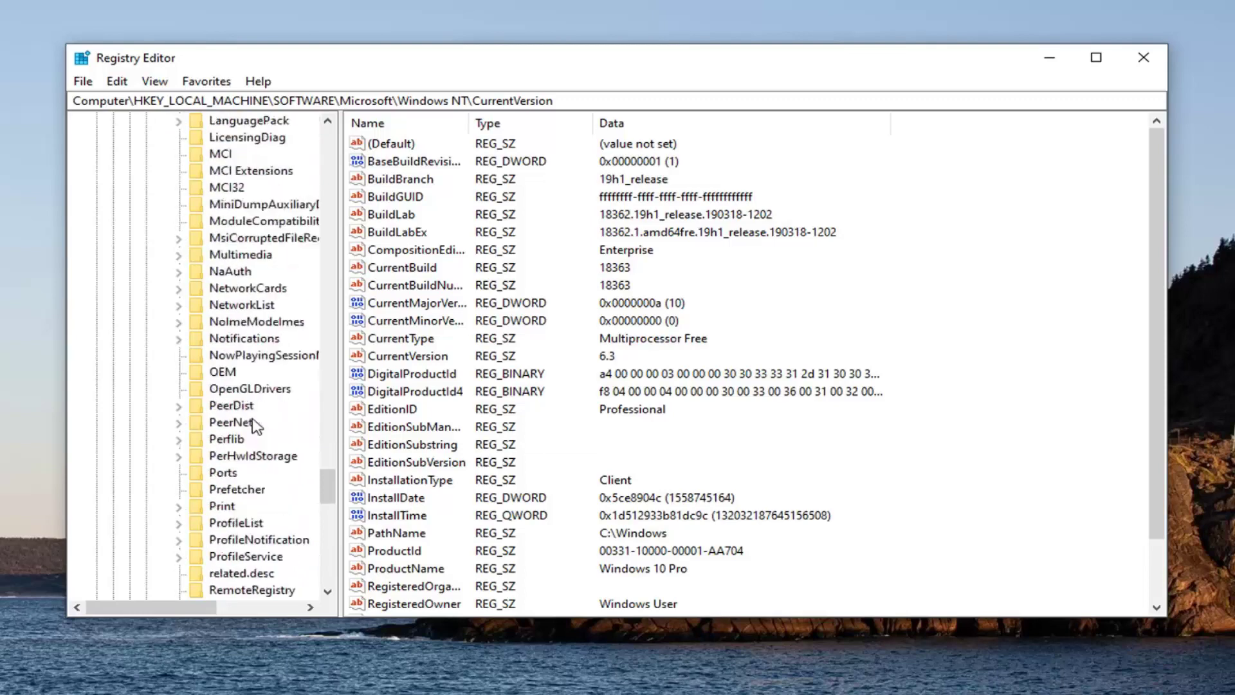
{"action": "scroll", "coordinate": [256, 426], "scroll_direction": "down", "scroll_amount": 12}
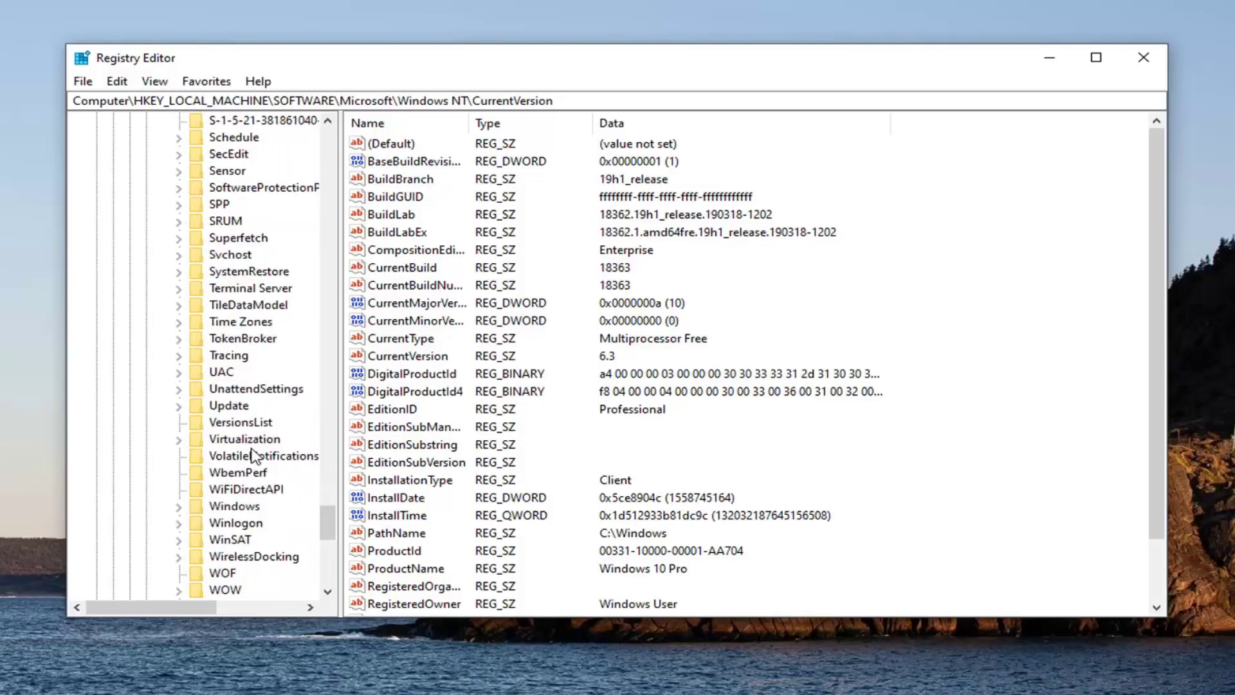
Open the Svchost key and review its REG_MULTI_SZ values such as LocalService and netsvcs.
{"action": "left_click", "coordinate": [230, 255]}
{"action": "scroll", "coordinate": [230, 255], "scroll_direction": "up", "scroll_amount": 5}
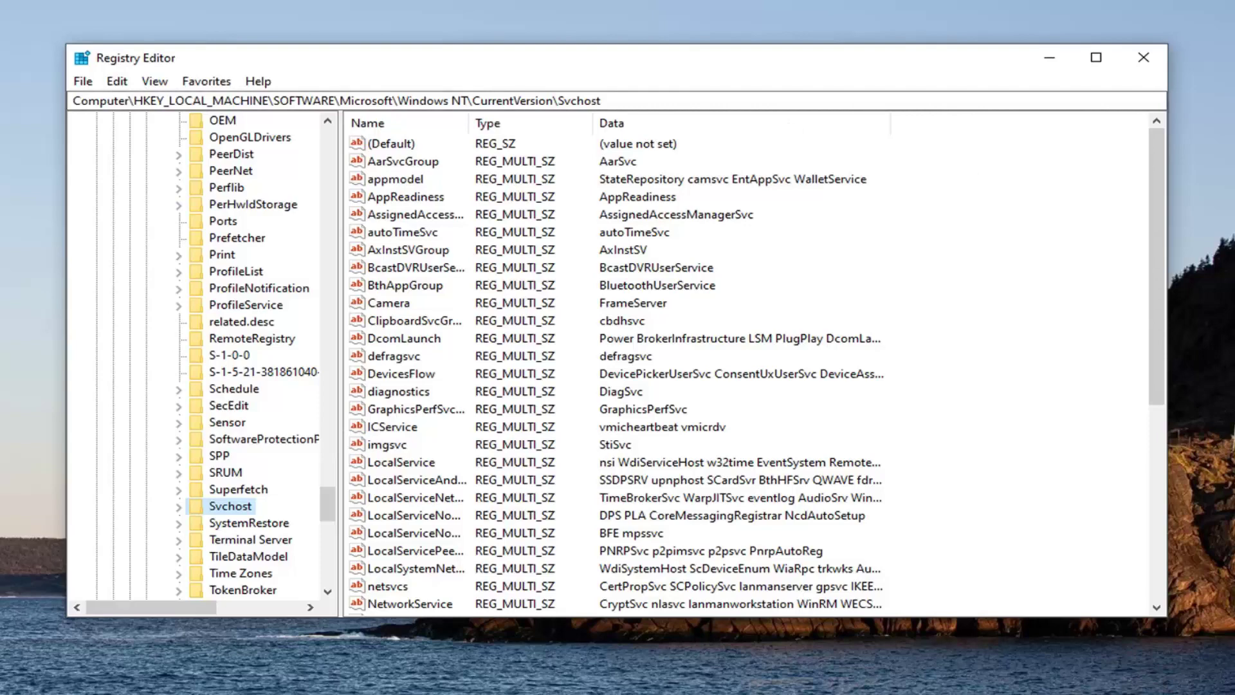
{"action": "scroll", "coordinate": [1020, 315], "scroll_direction": "down", "scroll_amount": 3}
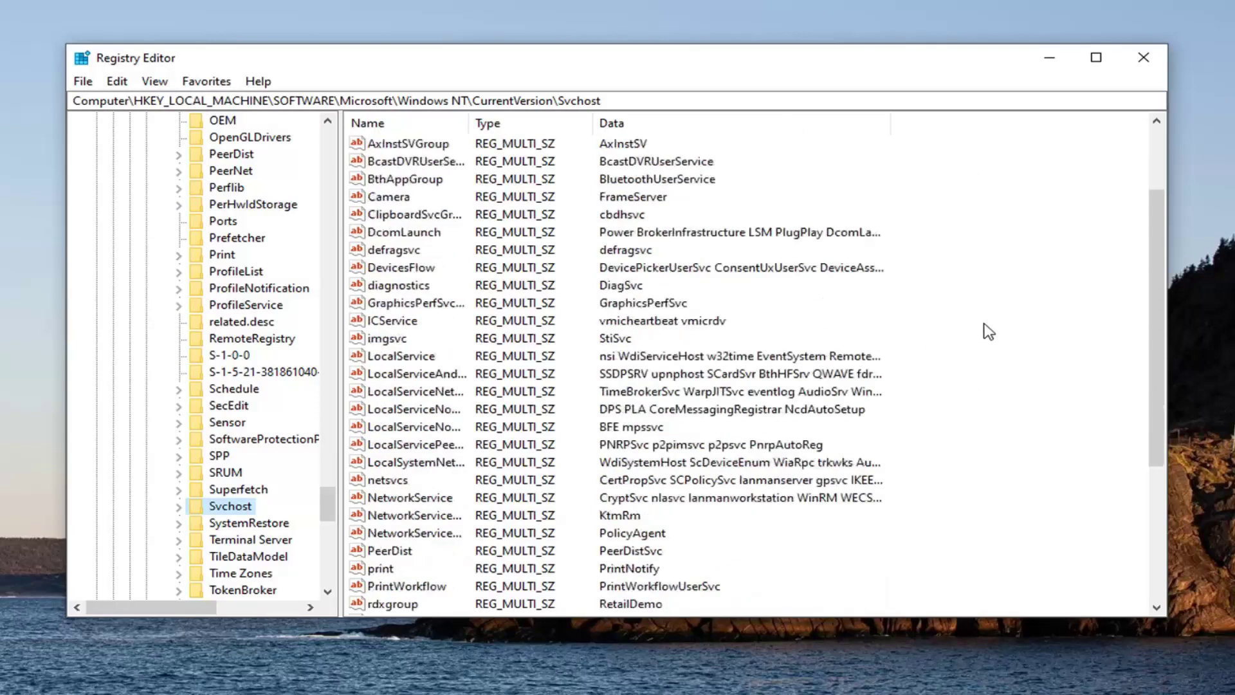
Add a new Multi-String Value named GPSvcGroup under Svchost, leaving its data empty.
{"action": "right_click", "coordinate": [937, 279]}
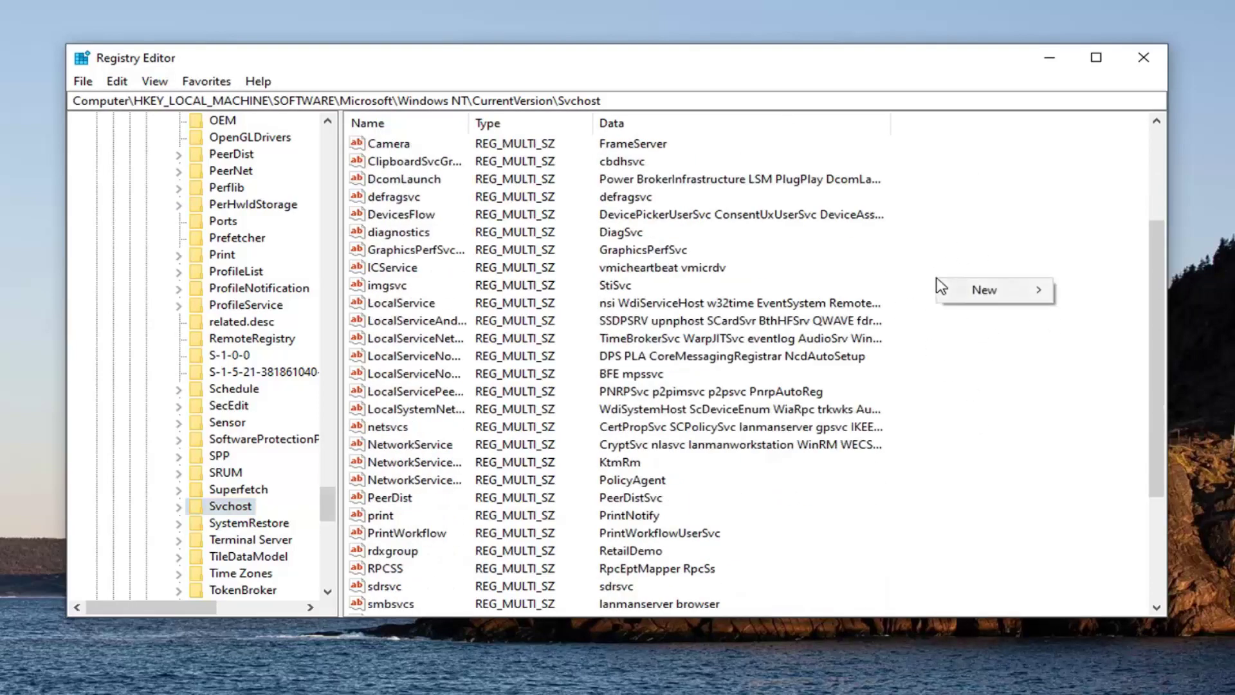
{"action": "mouse_move", "coordinate": [974, 293]}
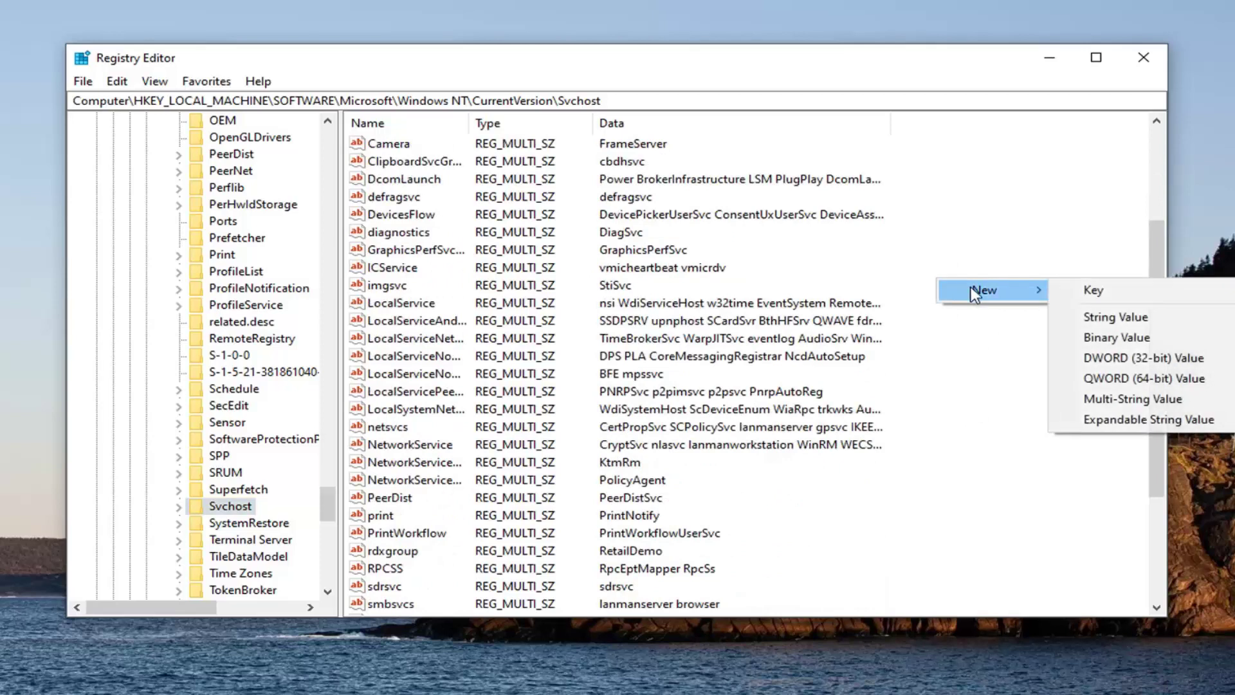
{"action": "left_click", "coordinate": [1122, 398]}
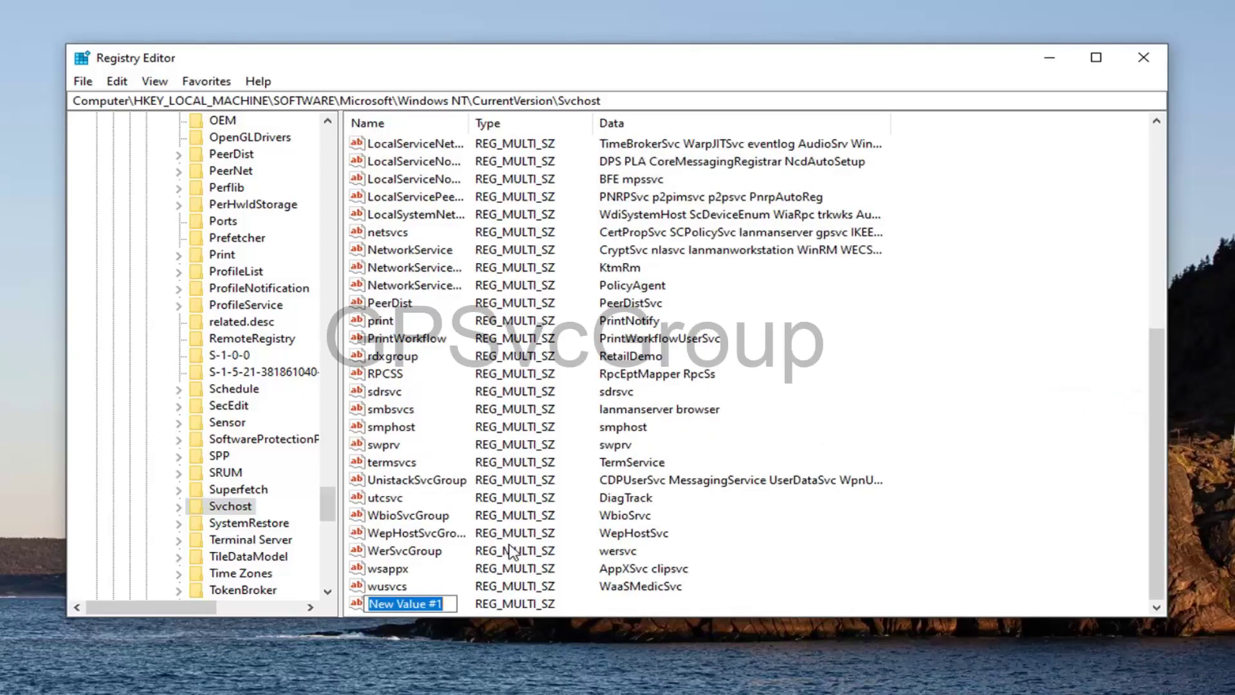
{"action": "type", "text": "GPS"}
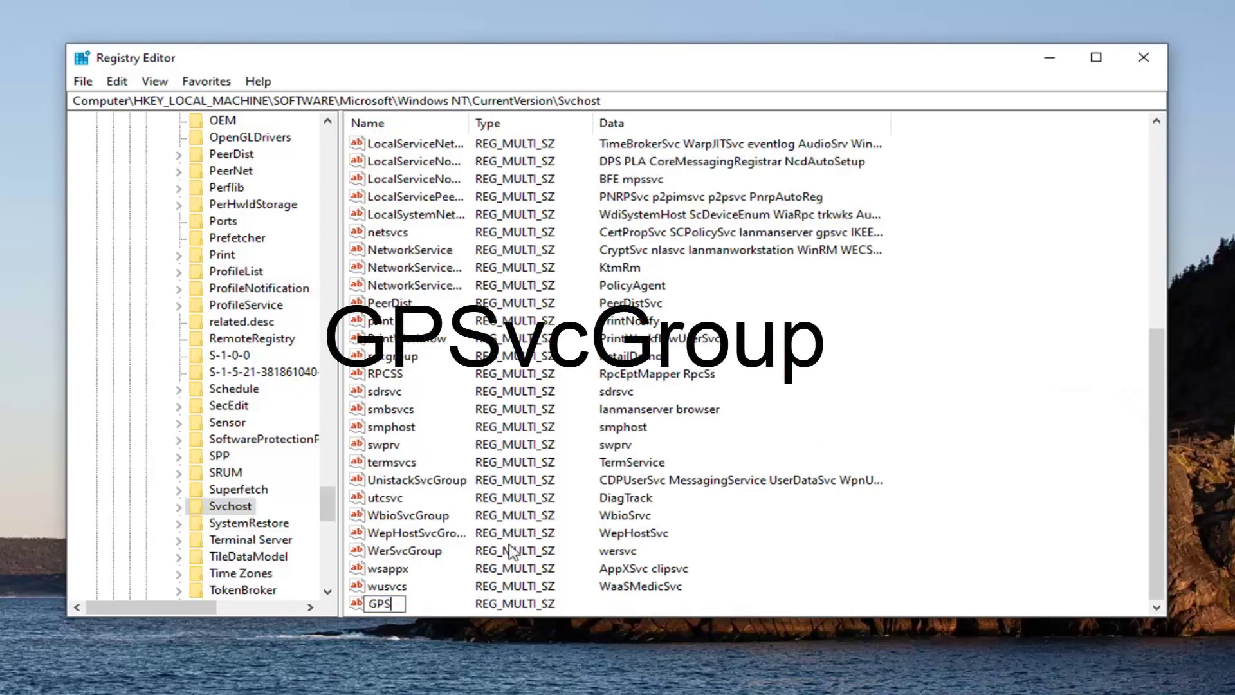
{"action": "type", "text": "vcGroup"}
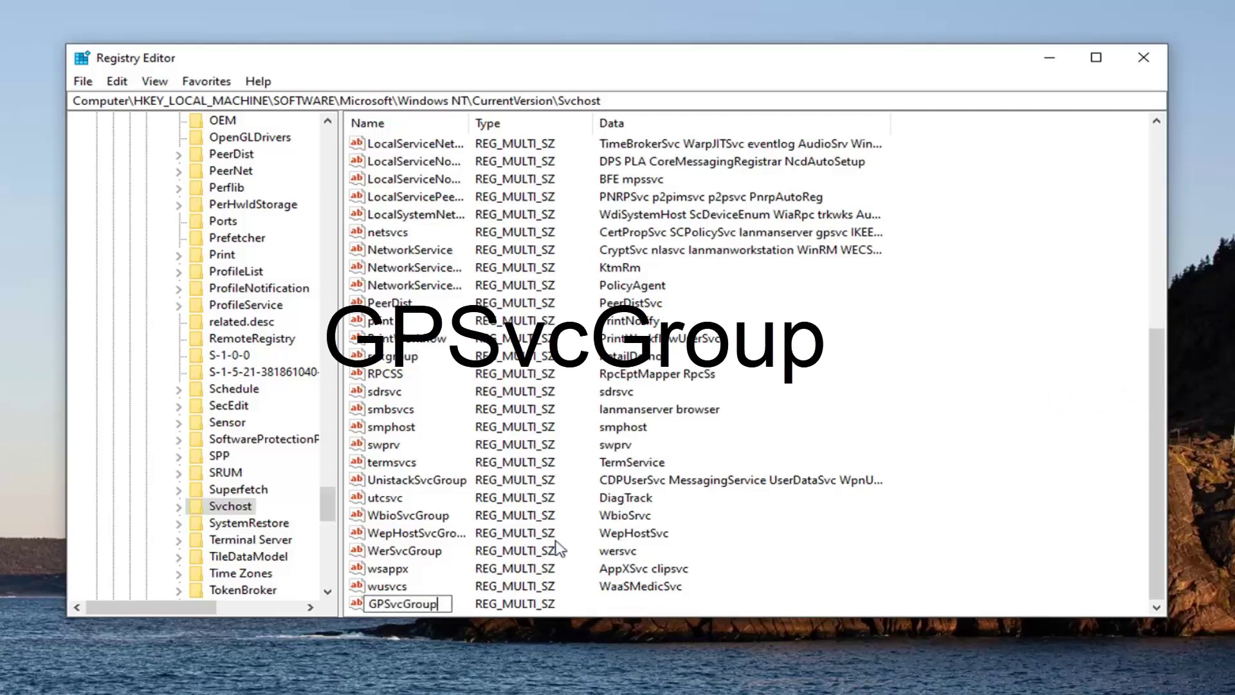
{"action": "key", "text": "Return"}
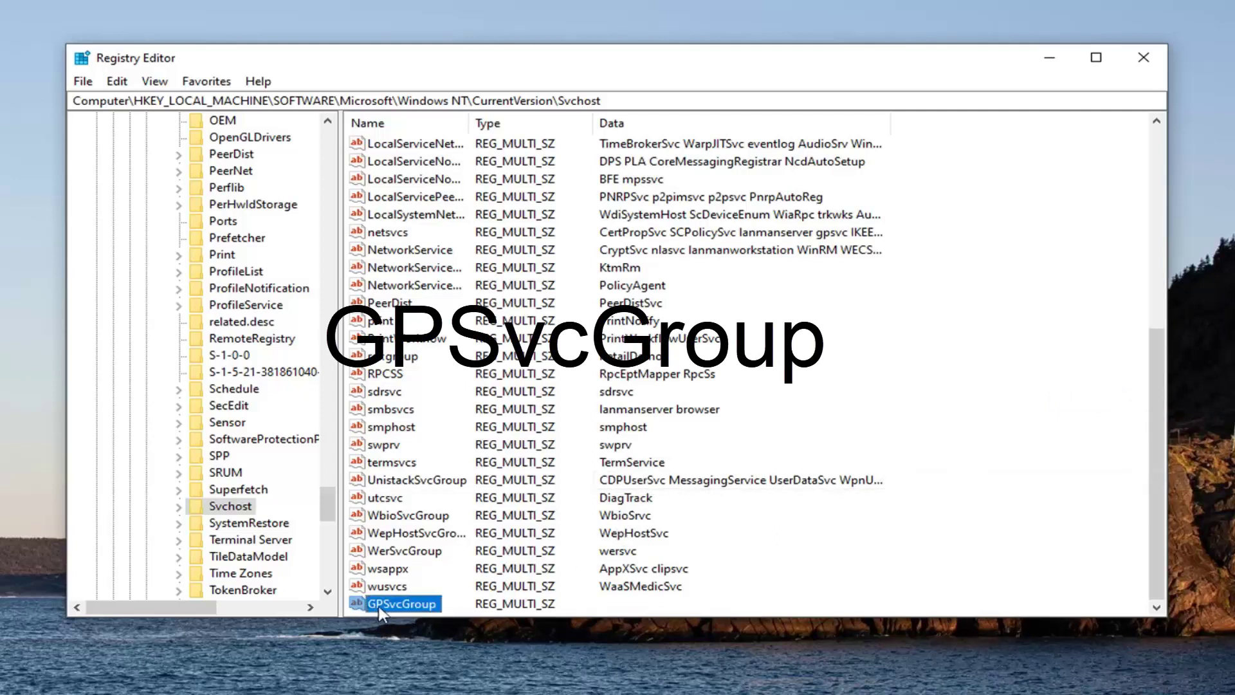
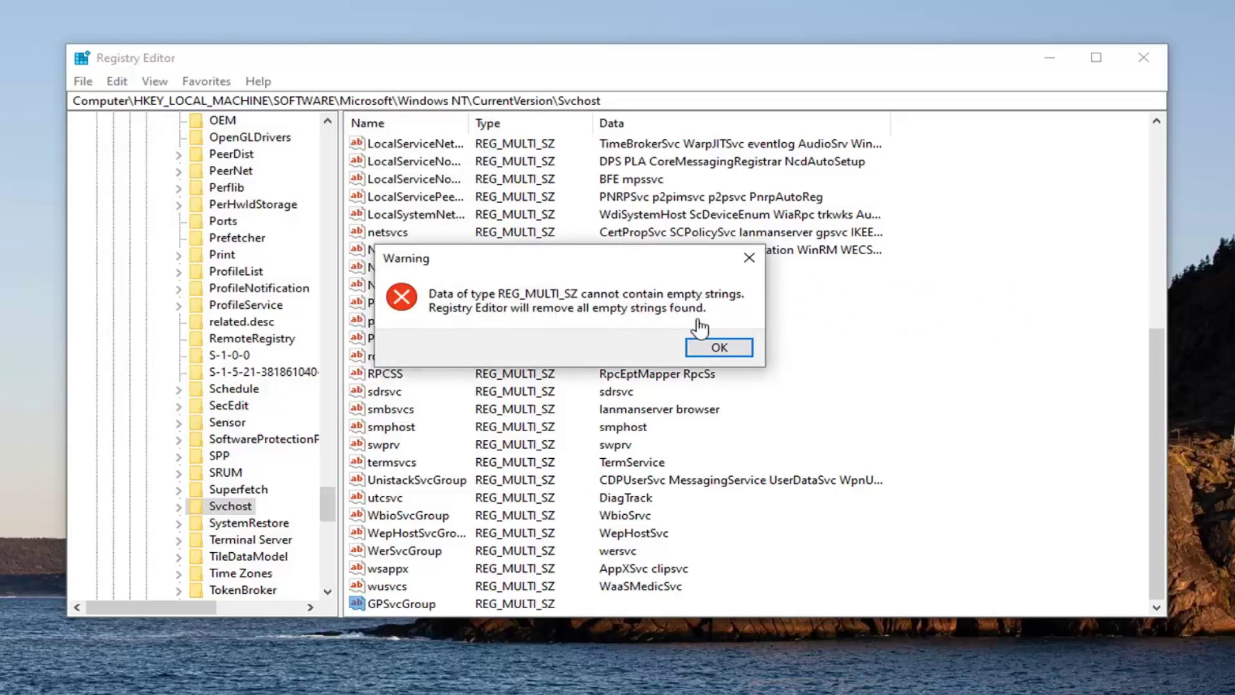
Dismiss the removed-empty-strings warning and select the Svchost key.
{"action": "left_click", "coordinate": [710, 349]}
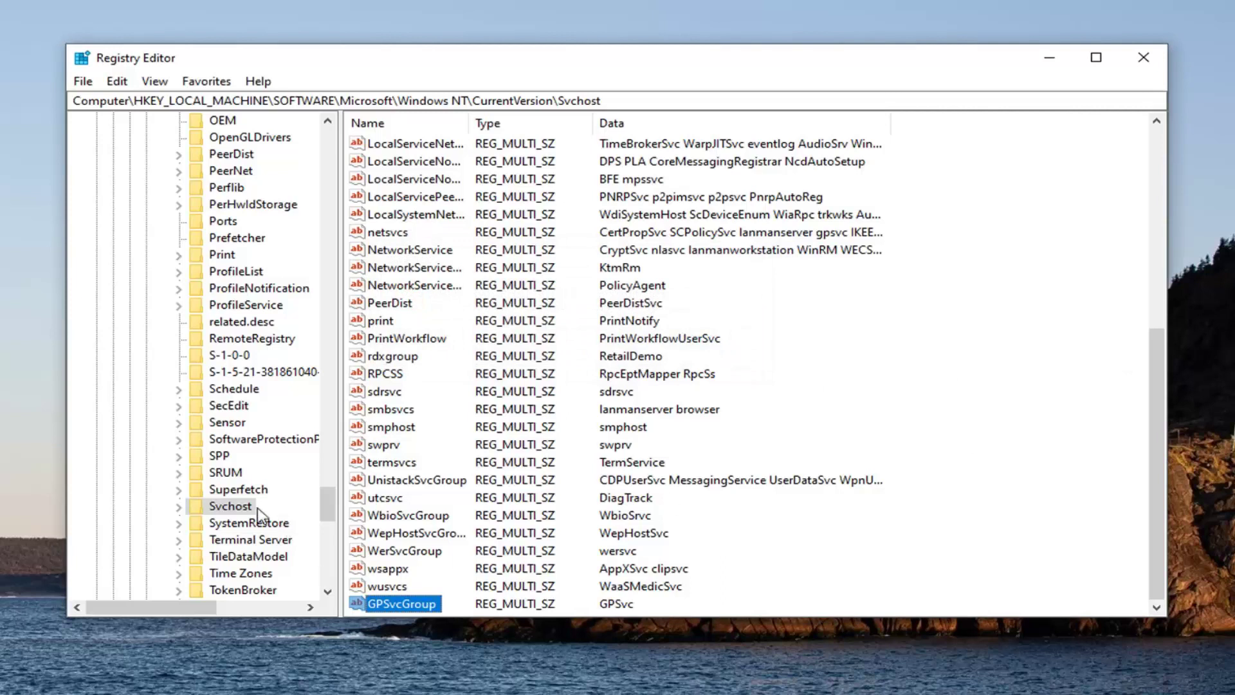
{"action": "left_click", "coordinate": [238, 511]}
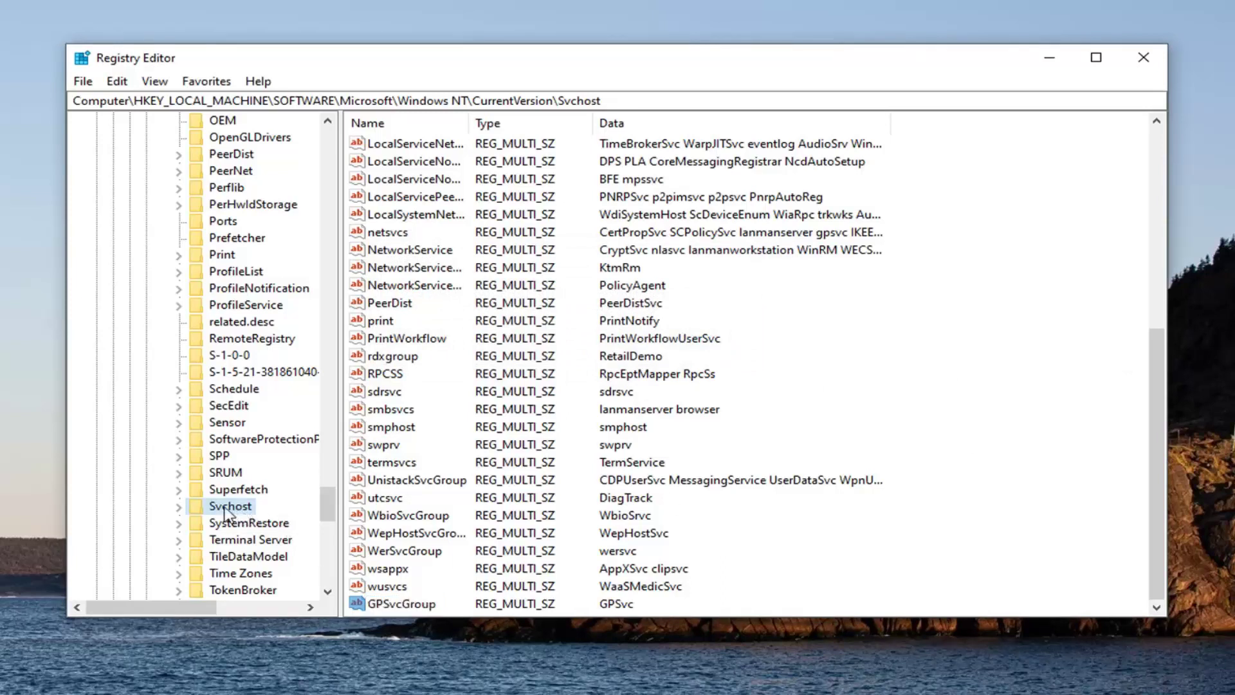
Create a new subkey named GPSvcGroup under the Svchost key.
{"action": "right_click", "coordinate": [226, 513]}
{"action": "mouse_move", "coordinate": [283, 540]}
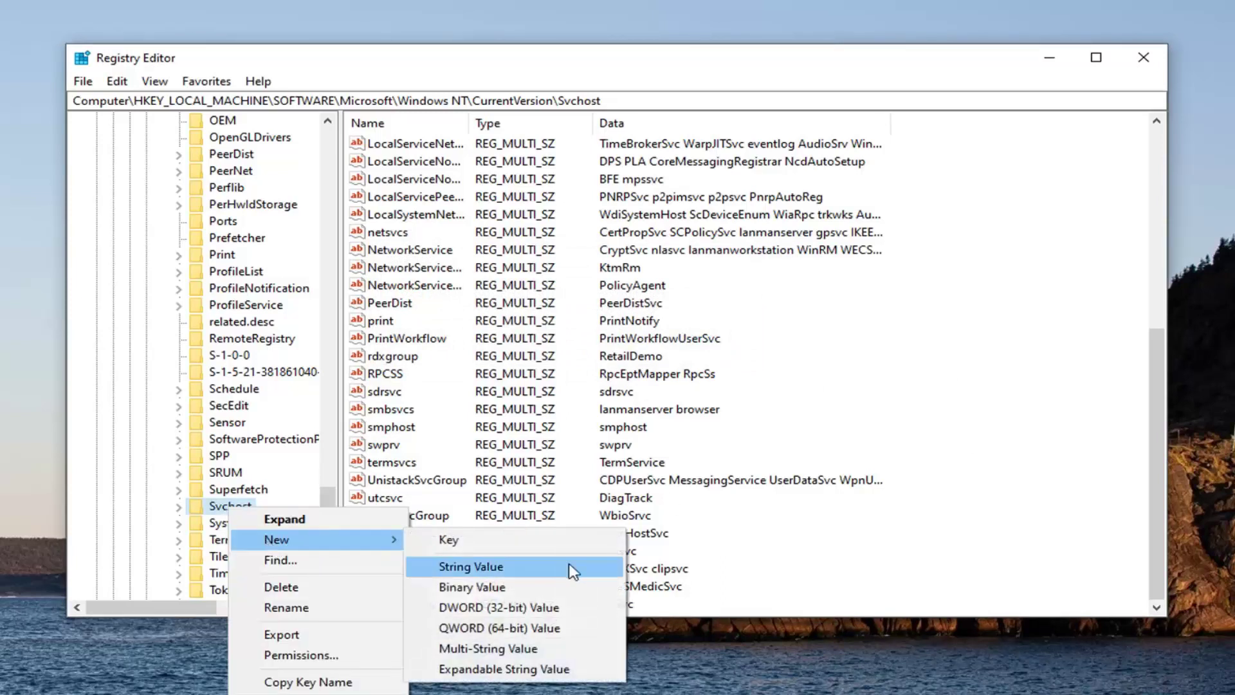
{"action": "left_click", "coordinate": [486, 544]}
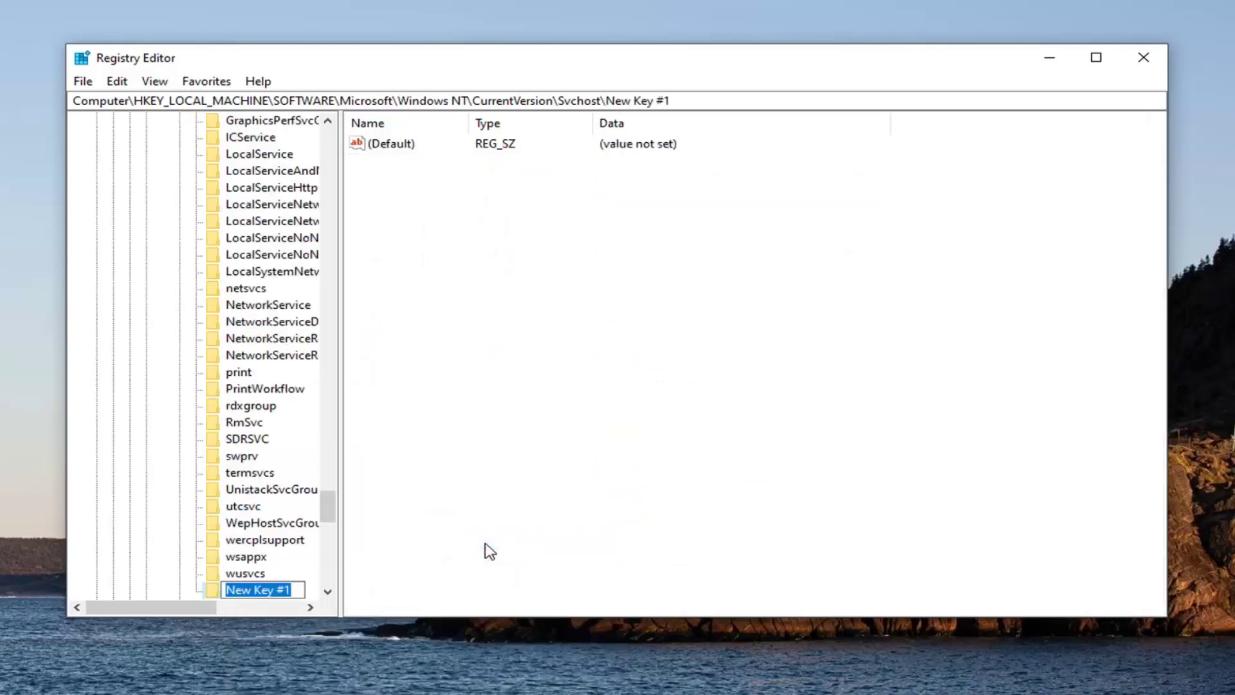
{"action": "type", "text": "GPS"}
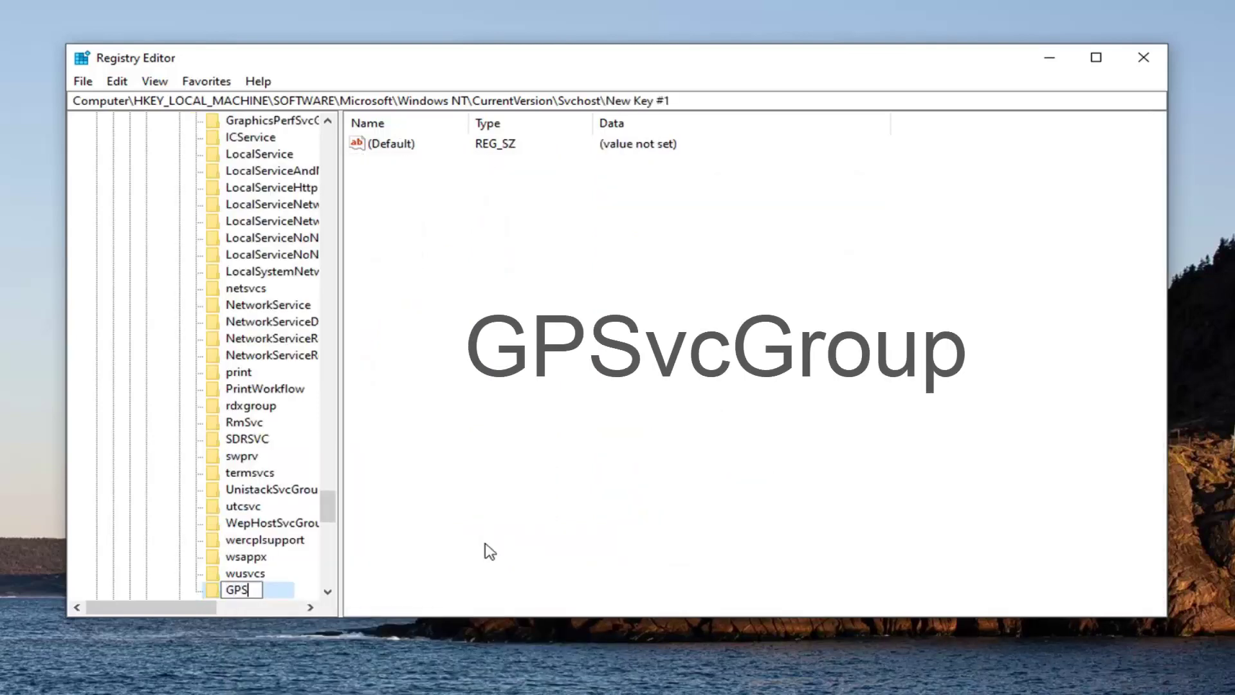
{"action": "type", "text": "GPSvc"}
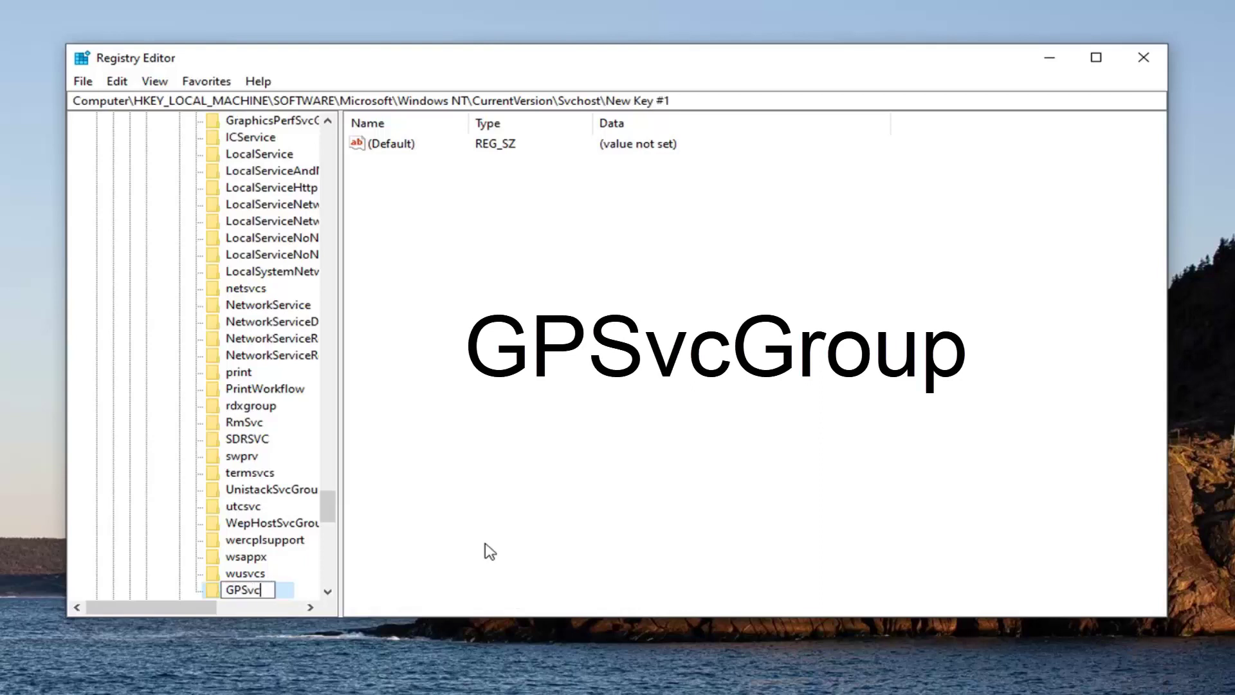
{"action": "type", "text": "Group"}
{"action": "key", "text": "Return"}
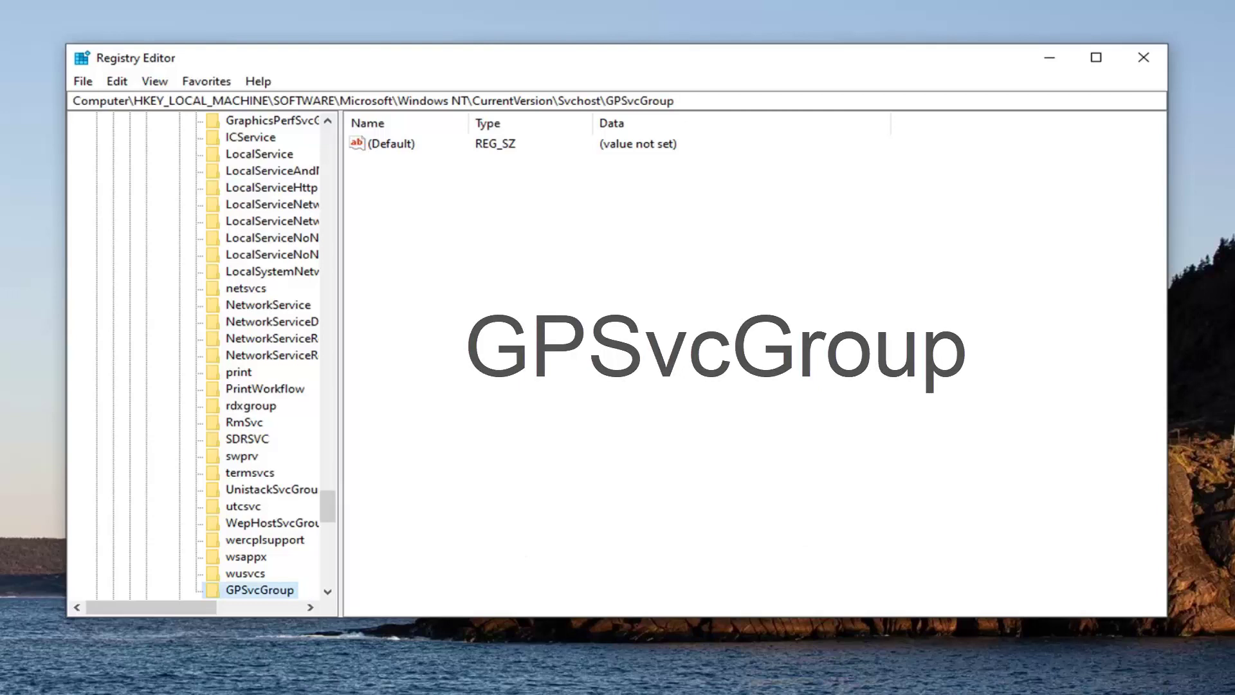
Add a DWORD (32-bit) value named AuthenticationCapabilities to GPSvcGroup.
{"action": "right_click", "coordinate": [389, 178]}
{"action": "mouse_move", "coordinate": [433, 189]}
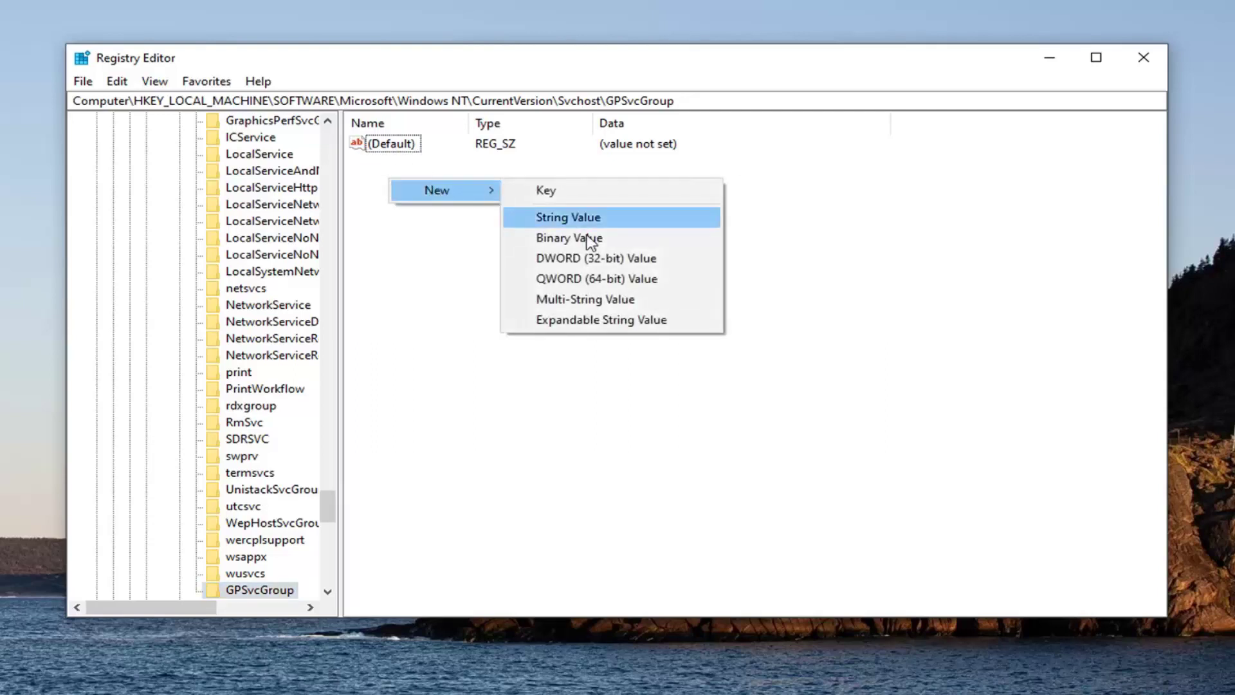
{"action": "left_click", "coordinate": [598, 258]}
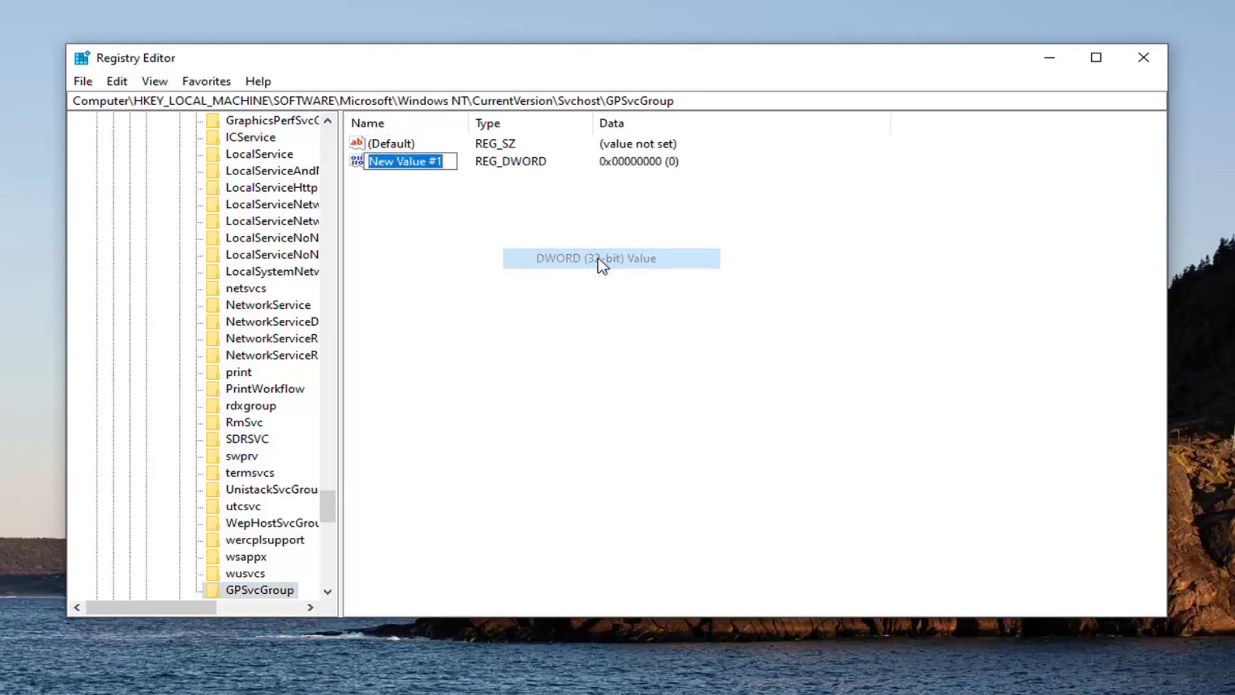
{"action": "type", "text": "Authetnic"}
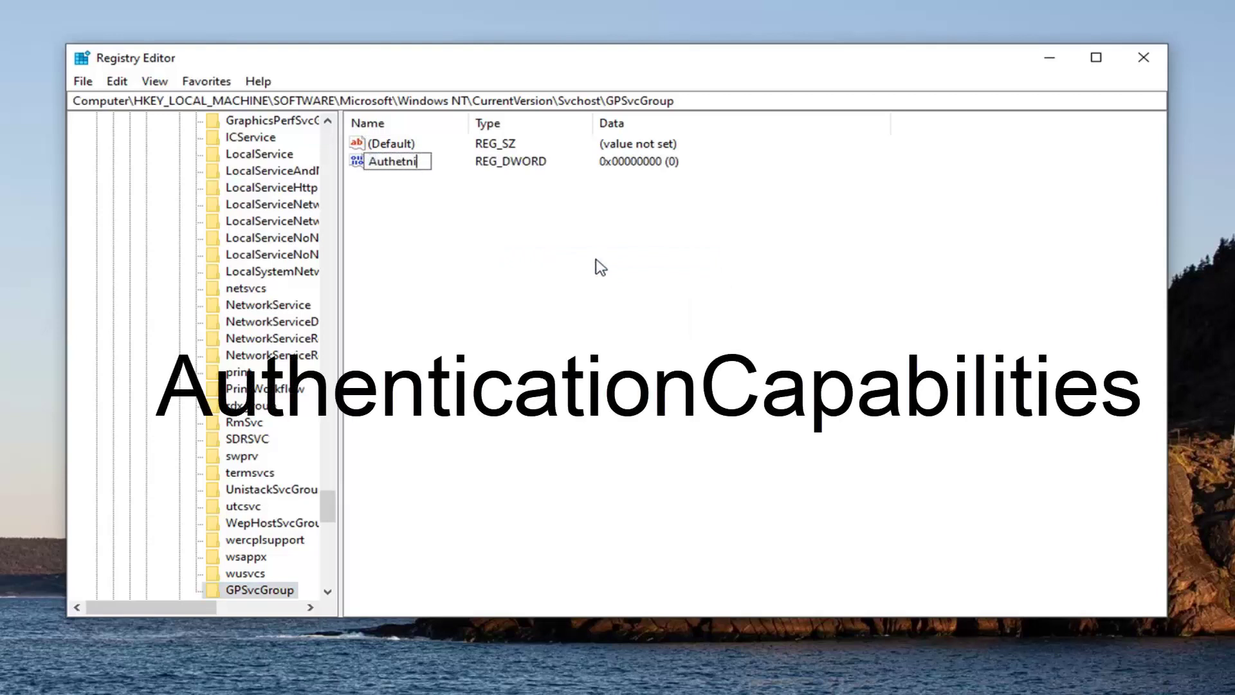
{"action": "key", "text": "BackSpace"}
{"action": "key", "text": "BackSpace"}
{"action": "key", "text": "BackSpace"}
{"action": "key", "text": "BackSpace"}
{"action": "type", "text": "henticationCa"}
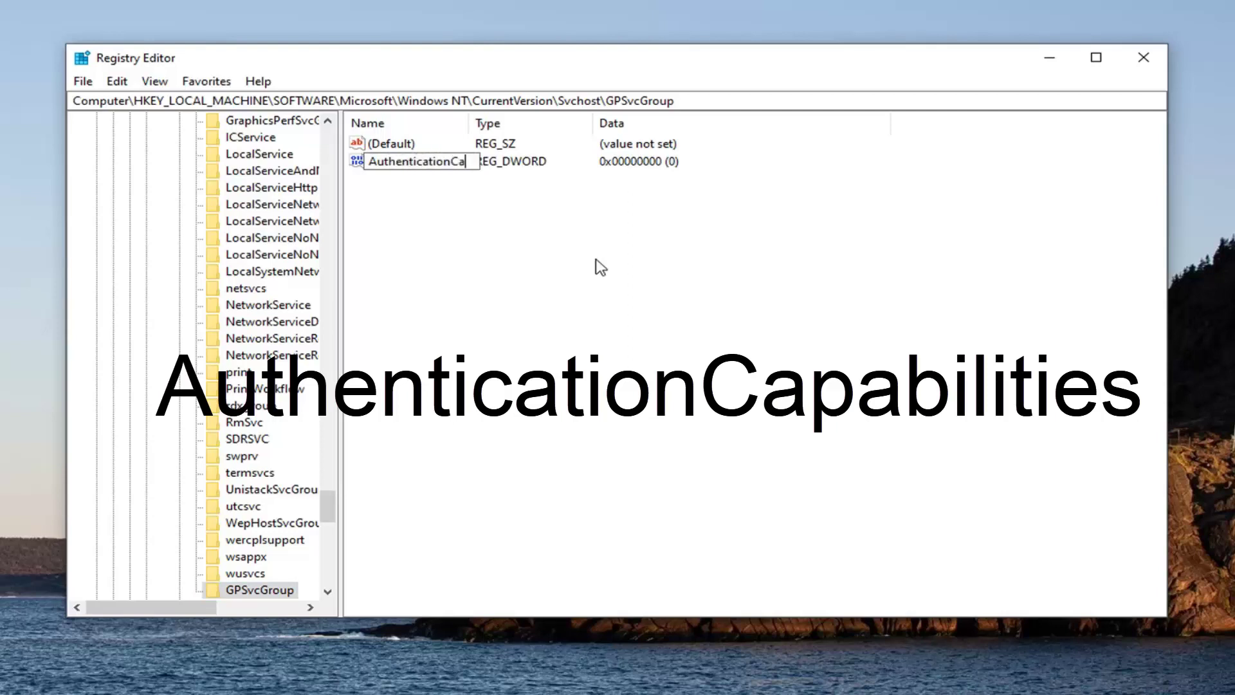
{"action": "type", "text": "enticationCapabitlities"}
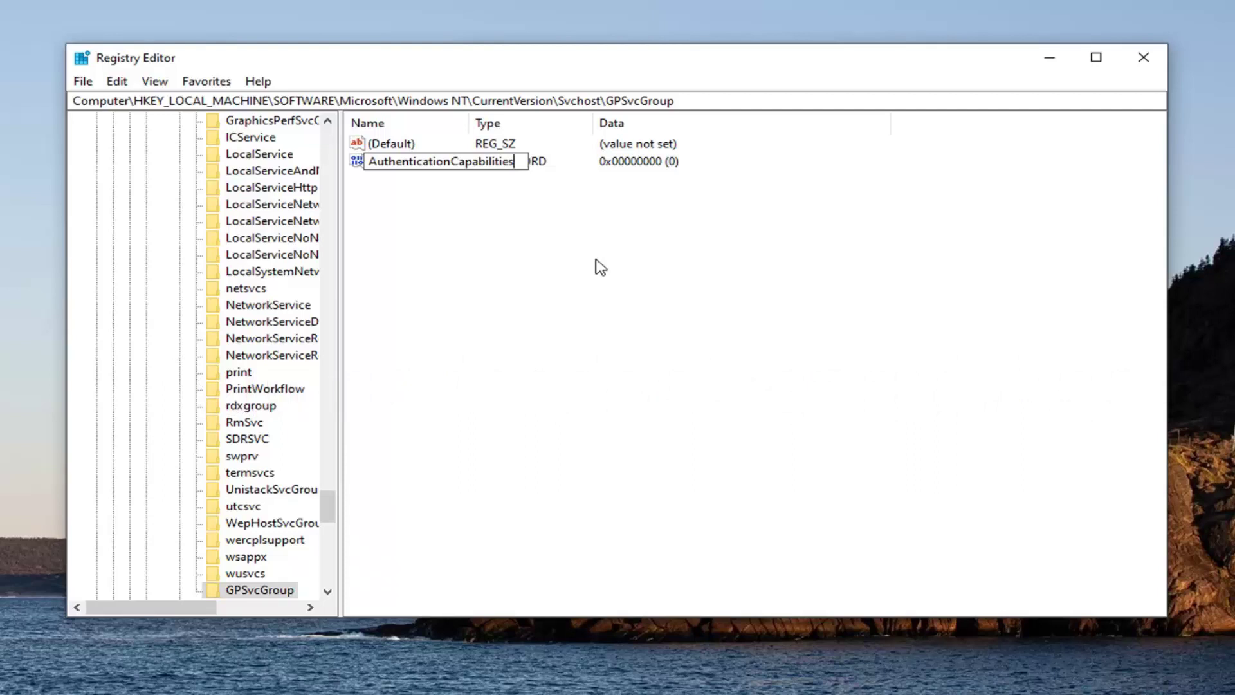
{"action": "key", "text": "Return"}
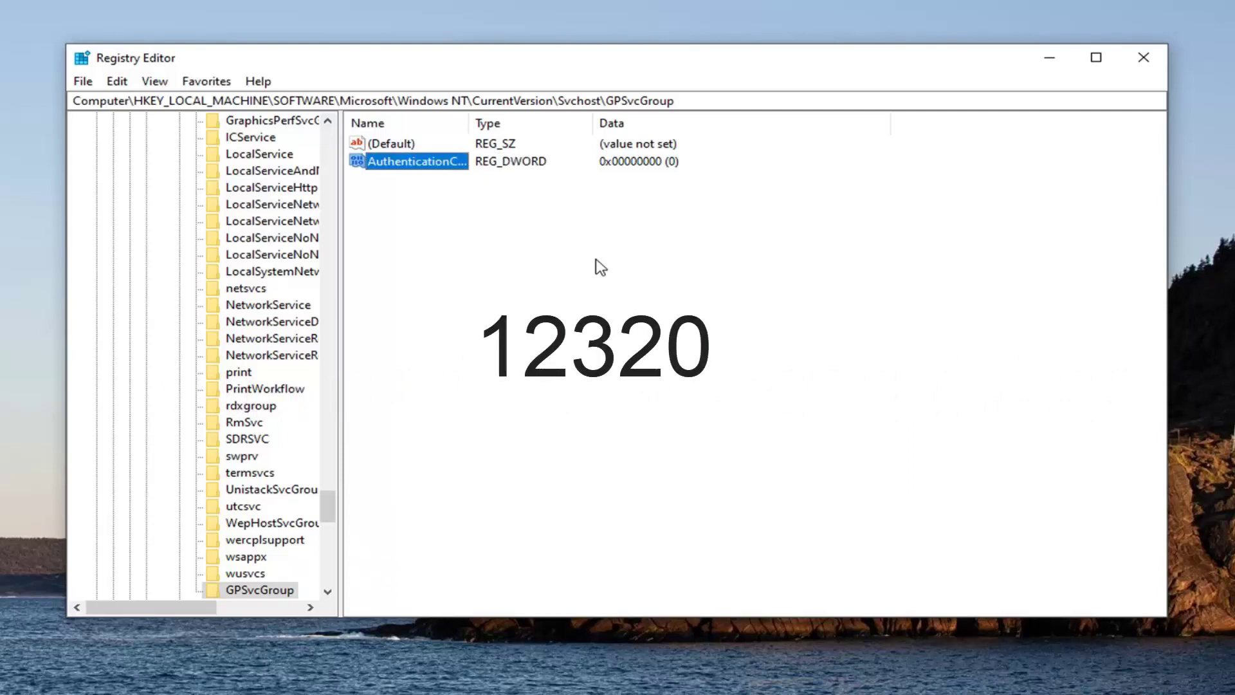
Set AuthenticationCapabilities to hex 12320 and autofit the Name column.
{"action": "double_click", "coordinate": [400, 166]}
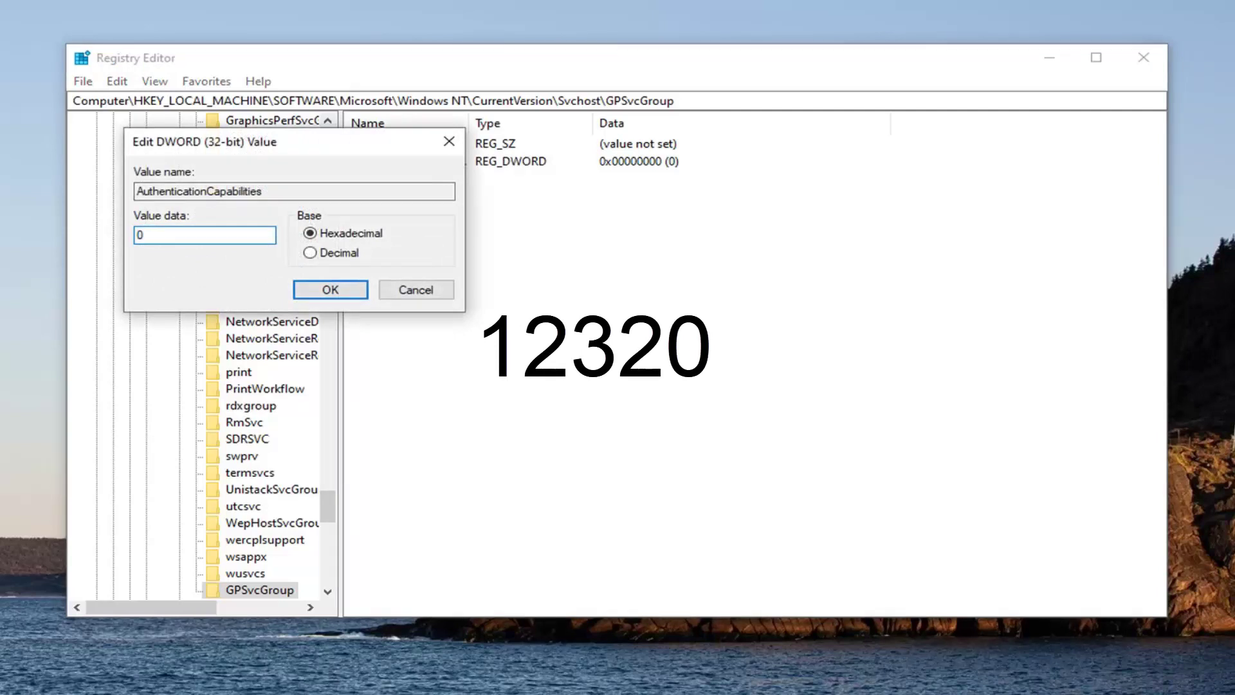
{"action": "type", "text": "12320"}
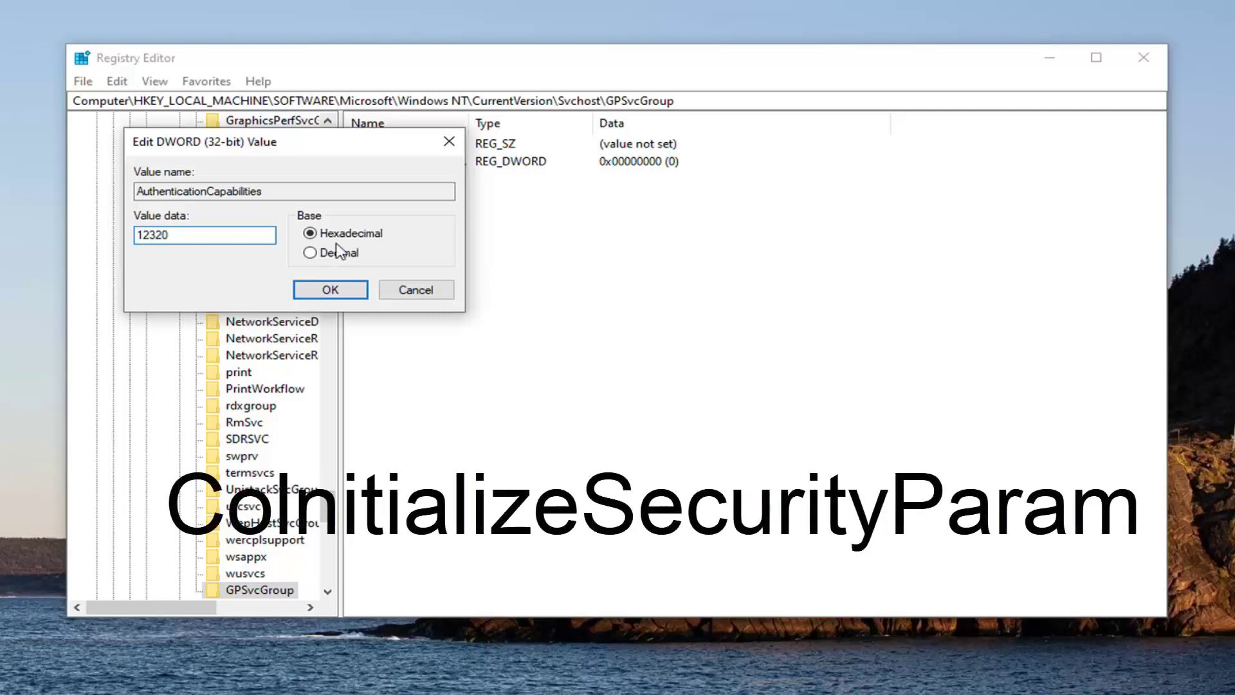
{"action": "left_click", "coordinate": [348, 295]}
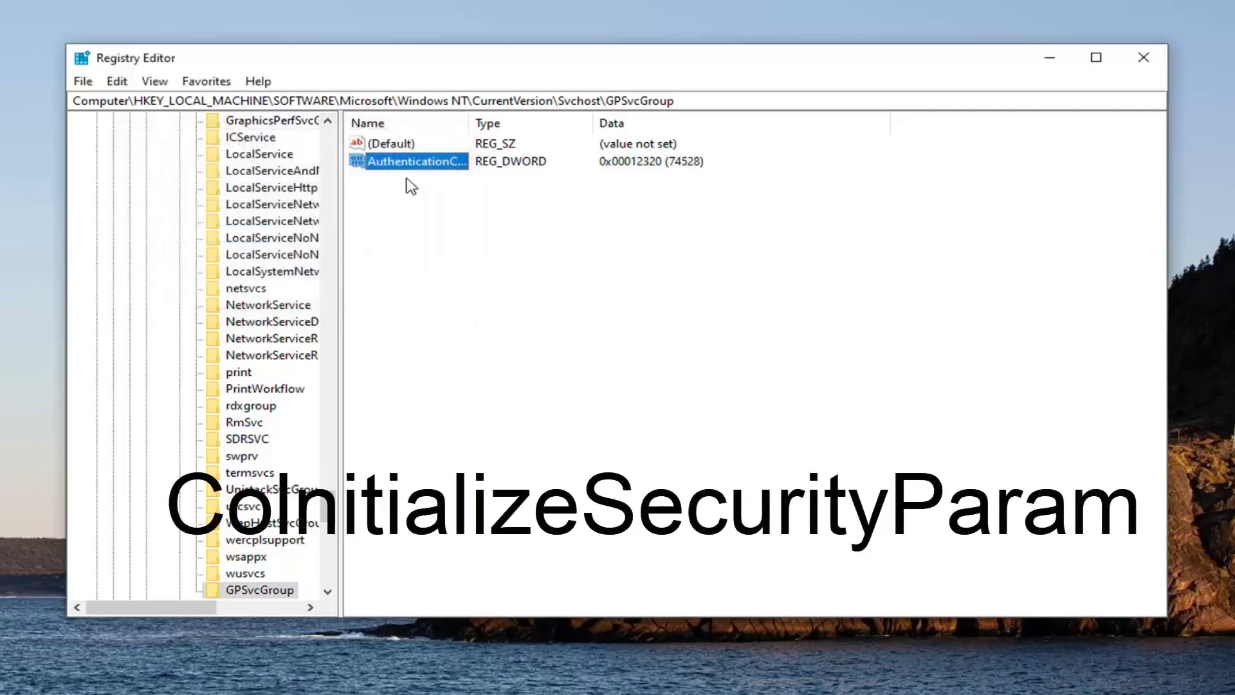
{"action": "double_click", "coordinate": [475, 126]}
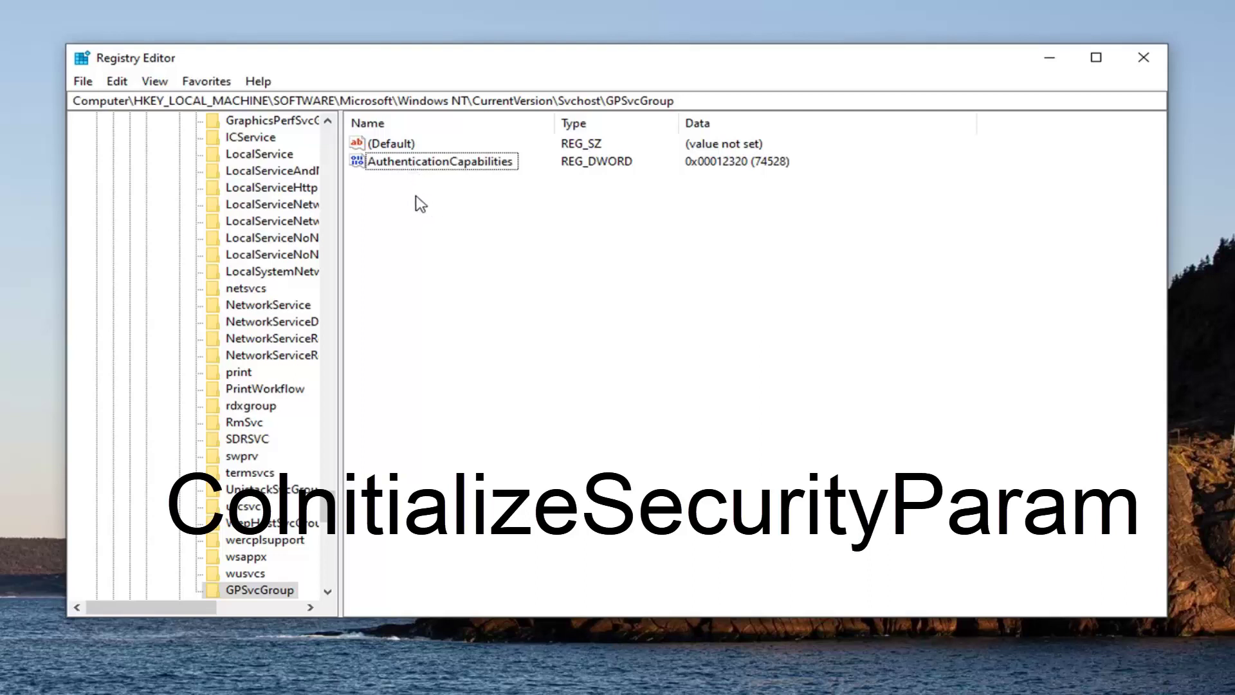
Add a second DWORD (32-bit) value and start naming it CoInitializeSecurityParam.
{"action": "right_click", "coordinate": [420, 203]}
{"action": "mouse_move", "coordinate": [474, 212]}
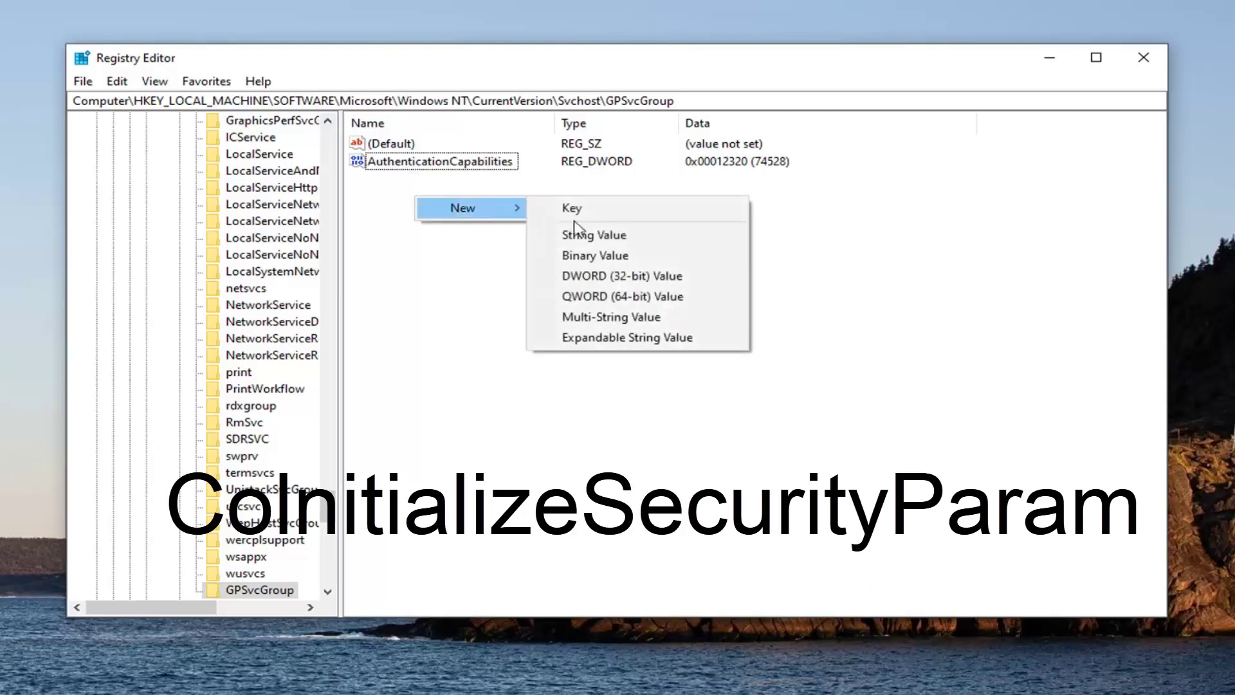
{"action": "left_click", "coordinate": [620, 283]}
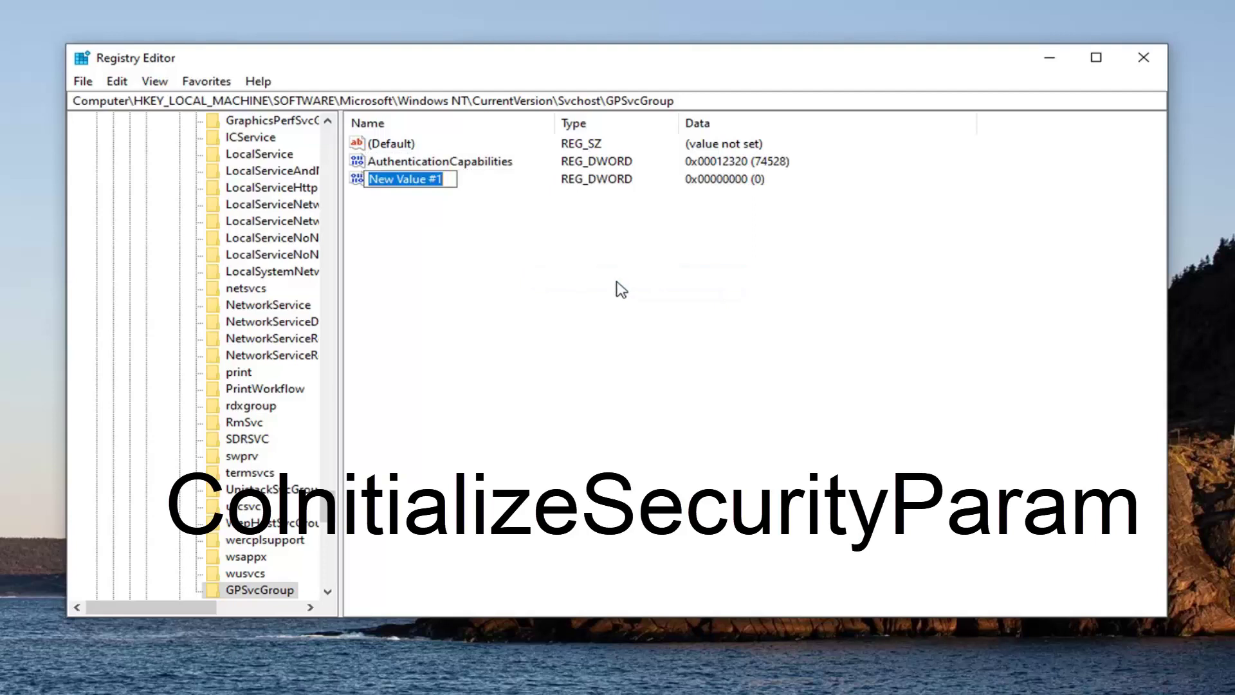
Start naming the new GPSvcGroup DWORD value CoInitializeSecurityParam, with 'CoInitializeSecurityPa' entered so far.
{"action": "type", "text": "CoInitializeSecurityParam"}
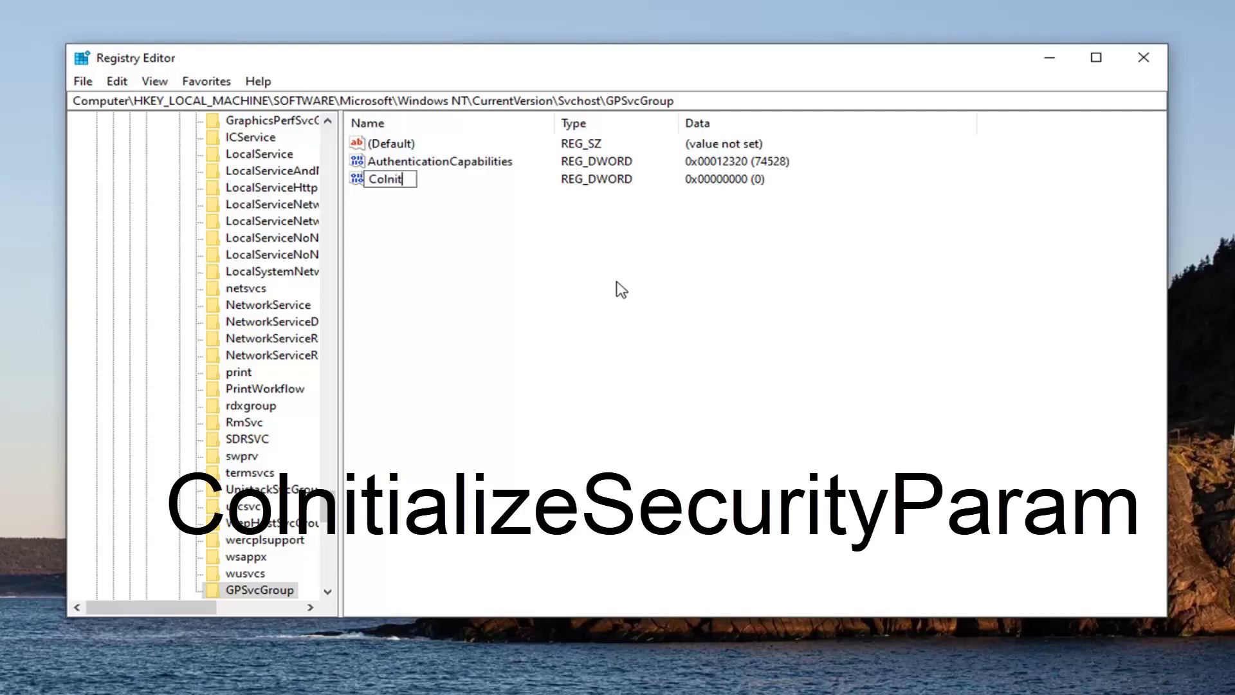
Add a second DWORD (32-bit) value and start naming it CoInitializeSecurityParam.
Start naming the new GPSvcGroup DWORD value CoInitializeSecurityParam, with 'CoInitializeSecurityPa' entered so far.
{"action": "type", "text": "oInitializeSecurityParam"}
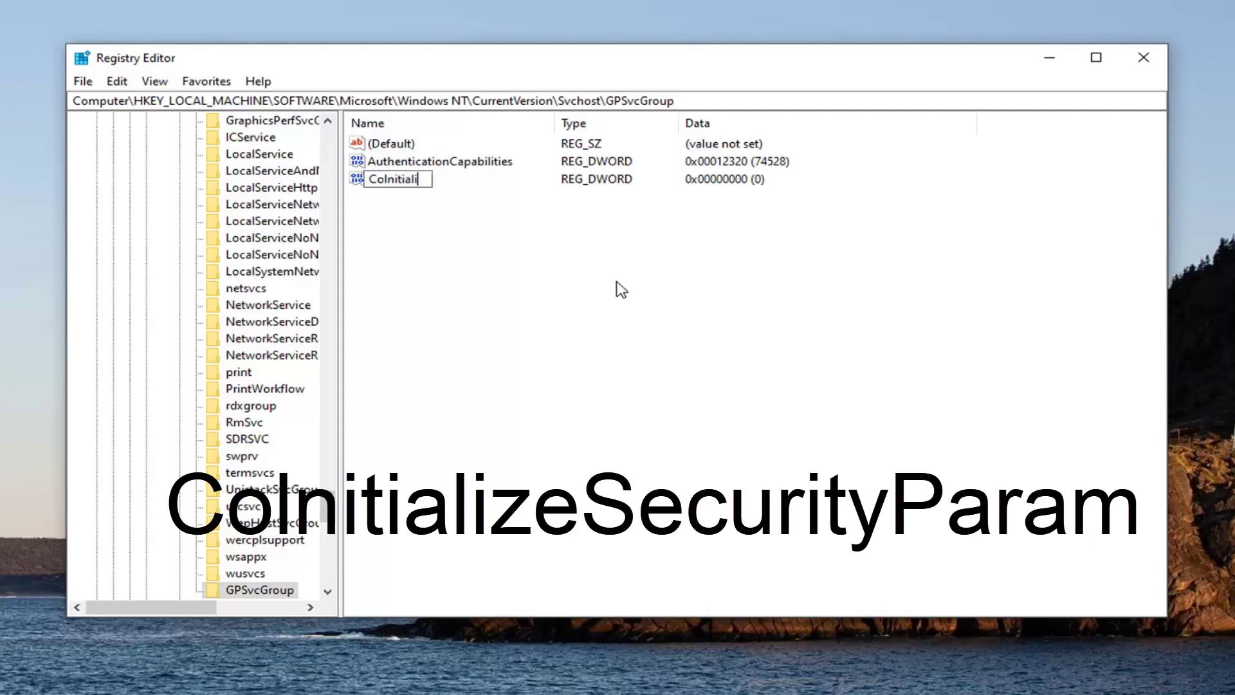
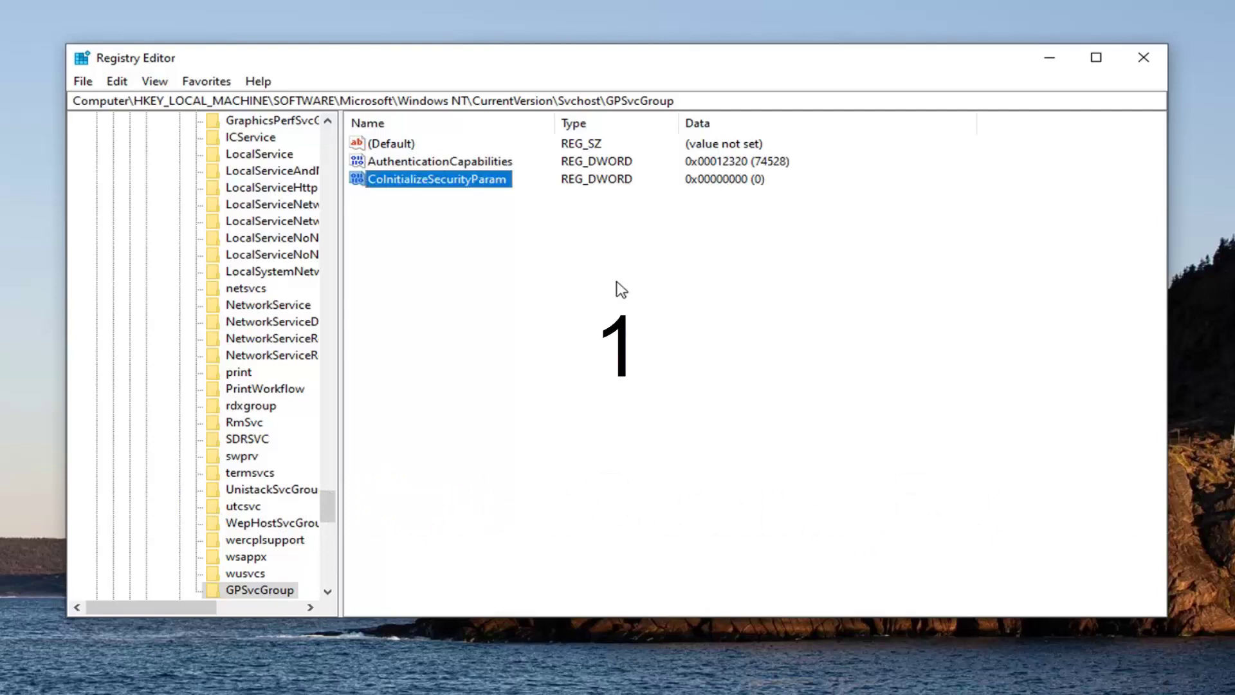
Change the CoInitializeSecurityParam DWORD value data from 0 to 1.
{"action": "double_click", "coordinate": [431, 181]}
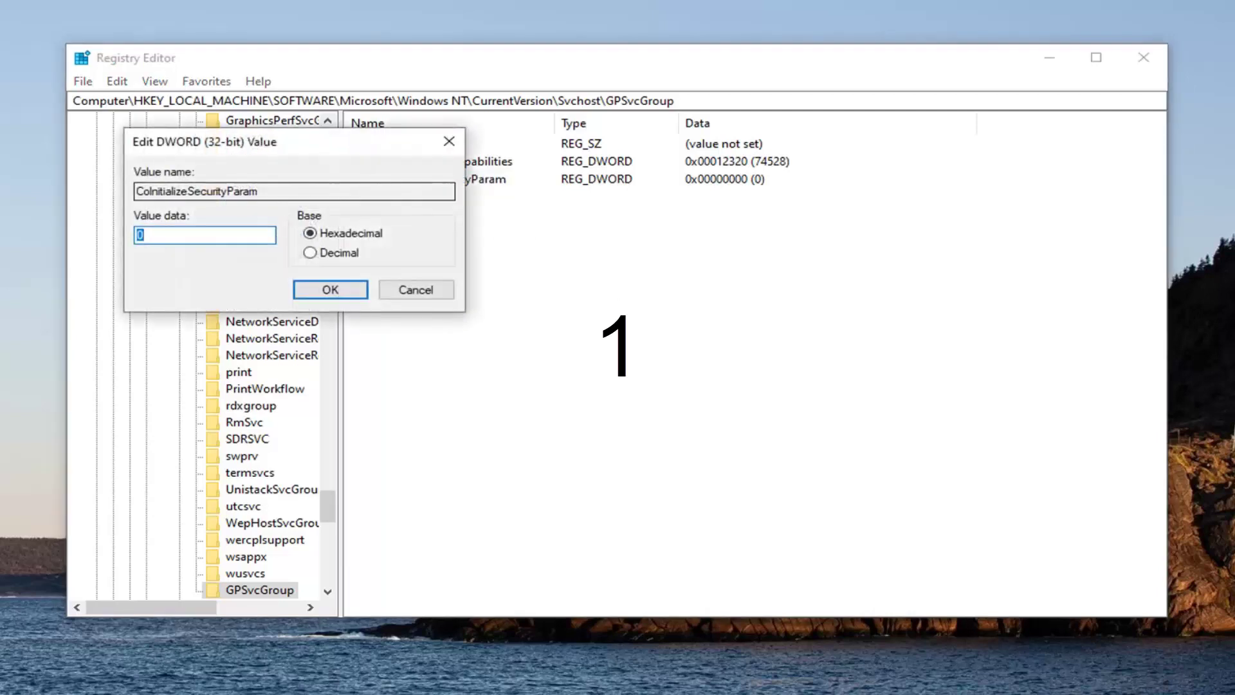
{"action": "left_click", "coordinate": [143, 235]}
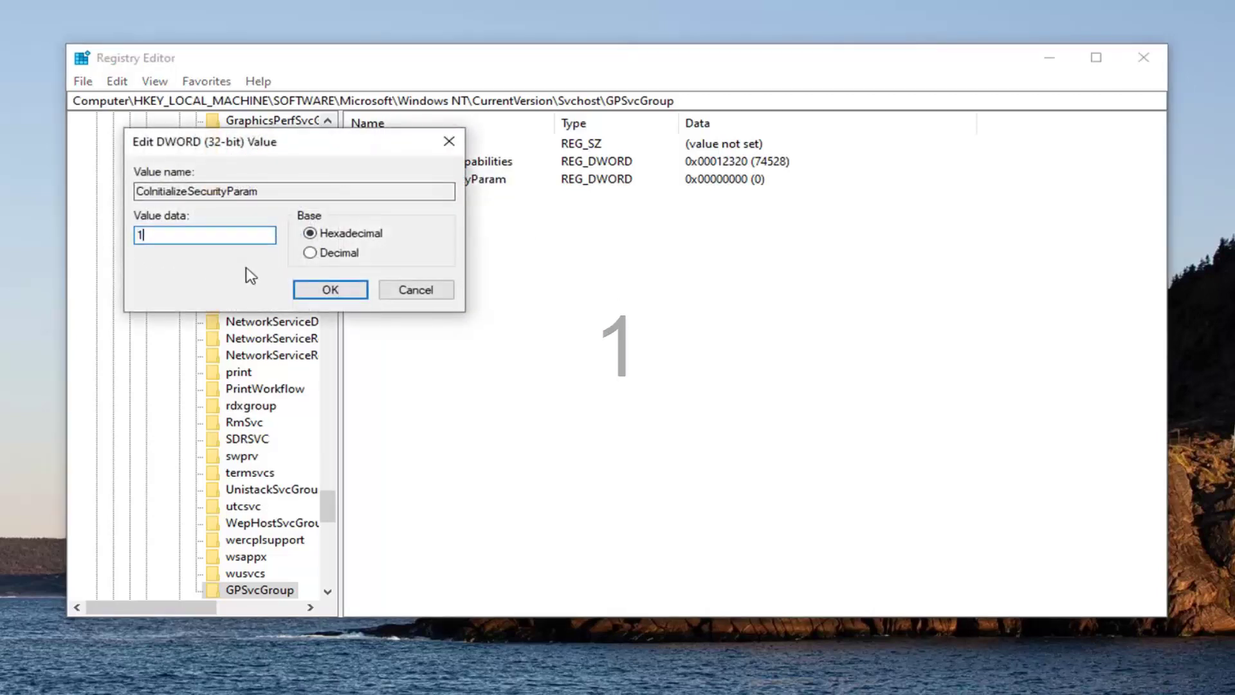
{"action": "type", "text": "1"}
{"action": "left_click", "coordinate": [328, 288]}
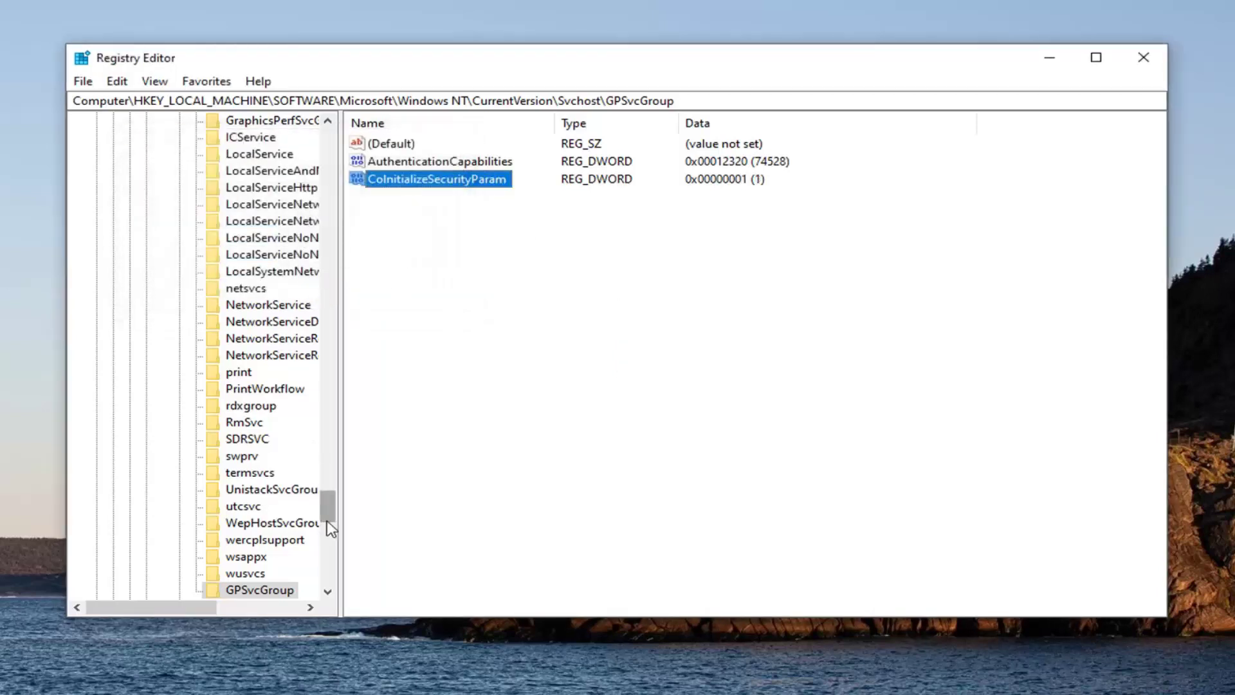
Collapse the Microsoft, SOFTWARE, HKEY_LOCAL_MACHINE and Computer keys, then close Registry Editor.
{"action": "left_click_drag", "start_coordinate": [328, 511], "coordinate": [328, 216]}
{"action": "scroll", "coordinate": [275, 355], "scroll_direction": "down", "scroll_amount": 20}
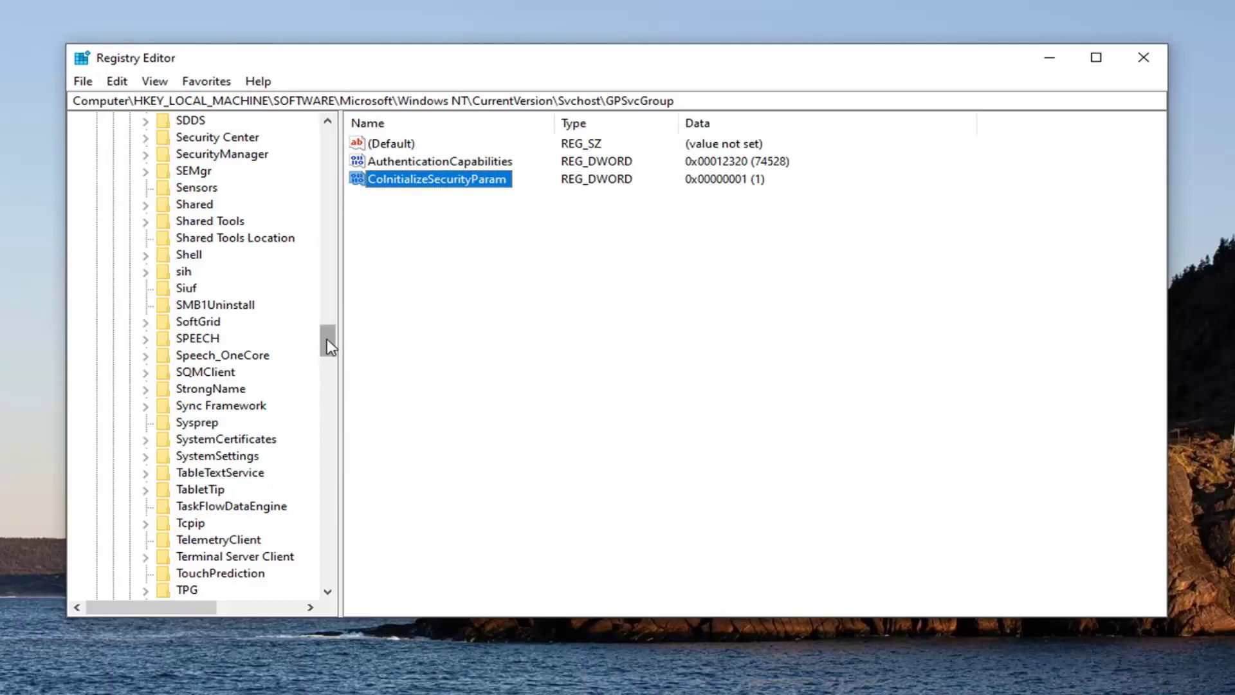
{"action": "left_click_drag", "start_coordinate": [325, 339], "coordinate": [320, 151]}
{"action": "scroll", "coordinate": [132, 309], "scroll_direction": "up", "scroll_amount": 2}
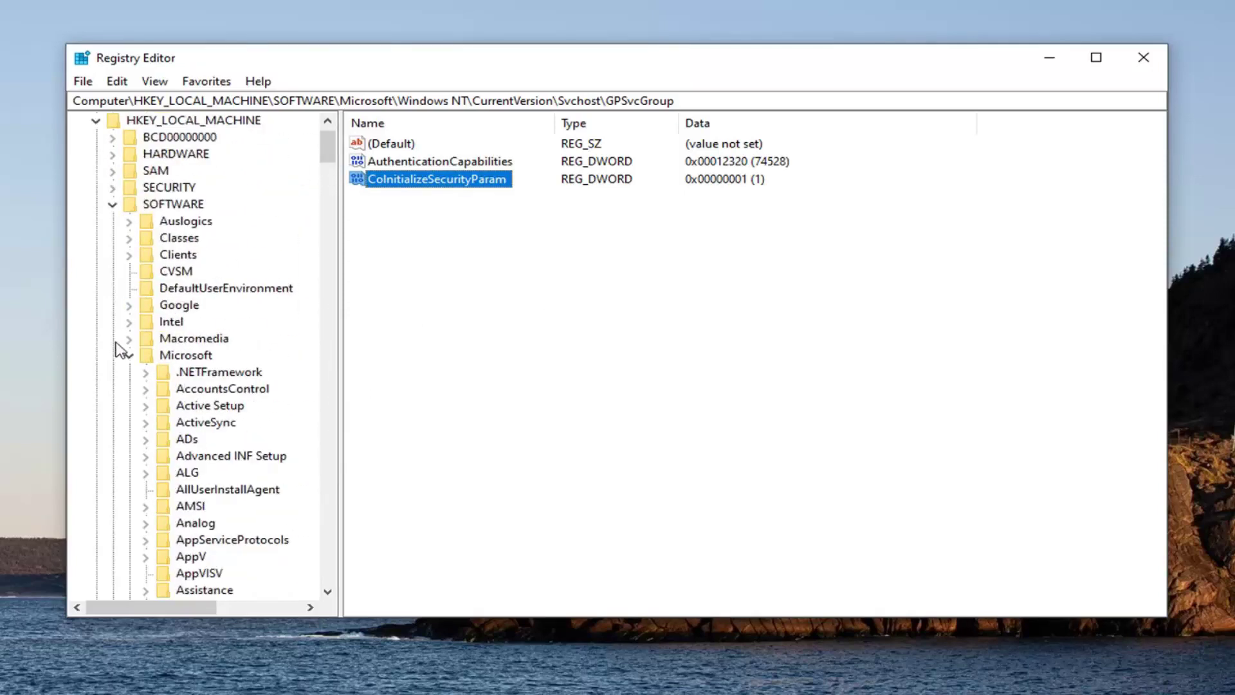
{"action": "left_click", "coordinate": [129, 354]}
{"action": "left_click", "coordinate": [111, 203]}
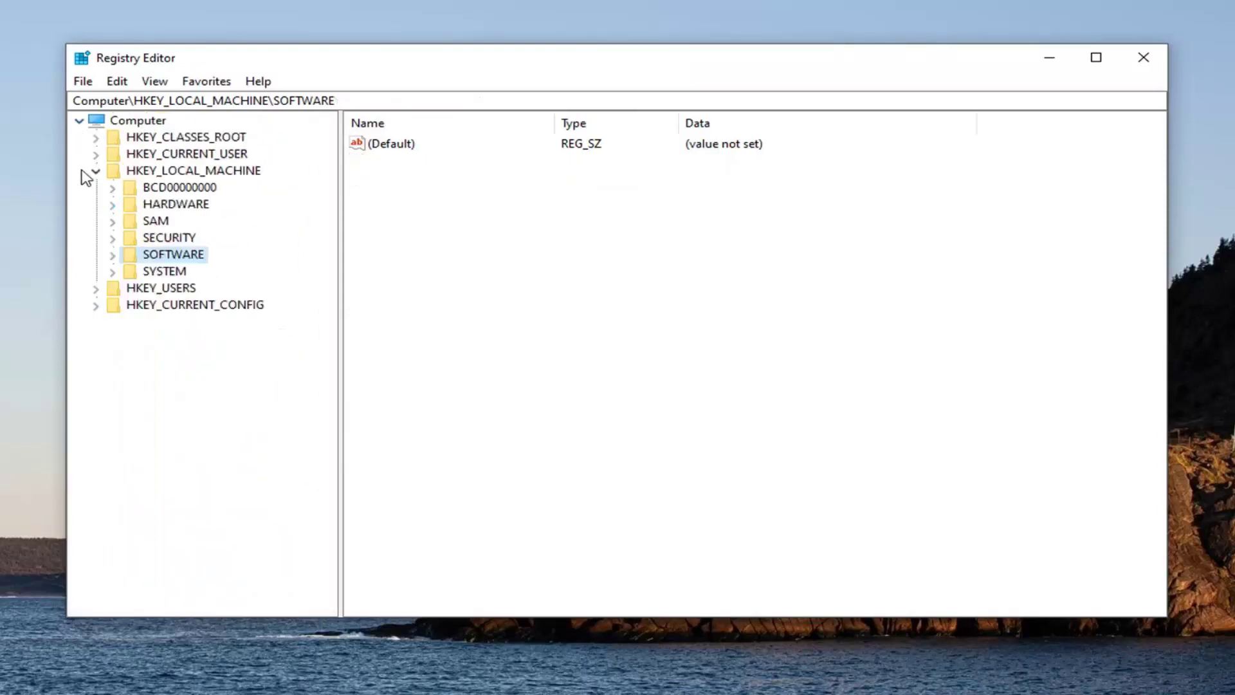
{"action": "left_click", "coordinate": [95, 171]}
{"action": "left_click", "coordinate": [78, 121]}
{"action": "left_click", "coordinate": [121, 132]}
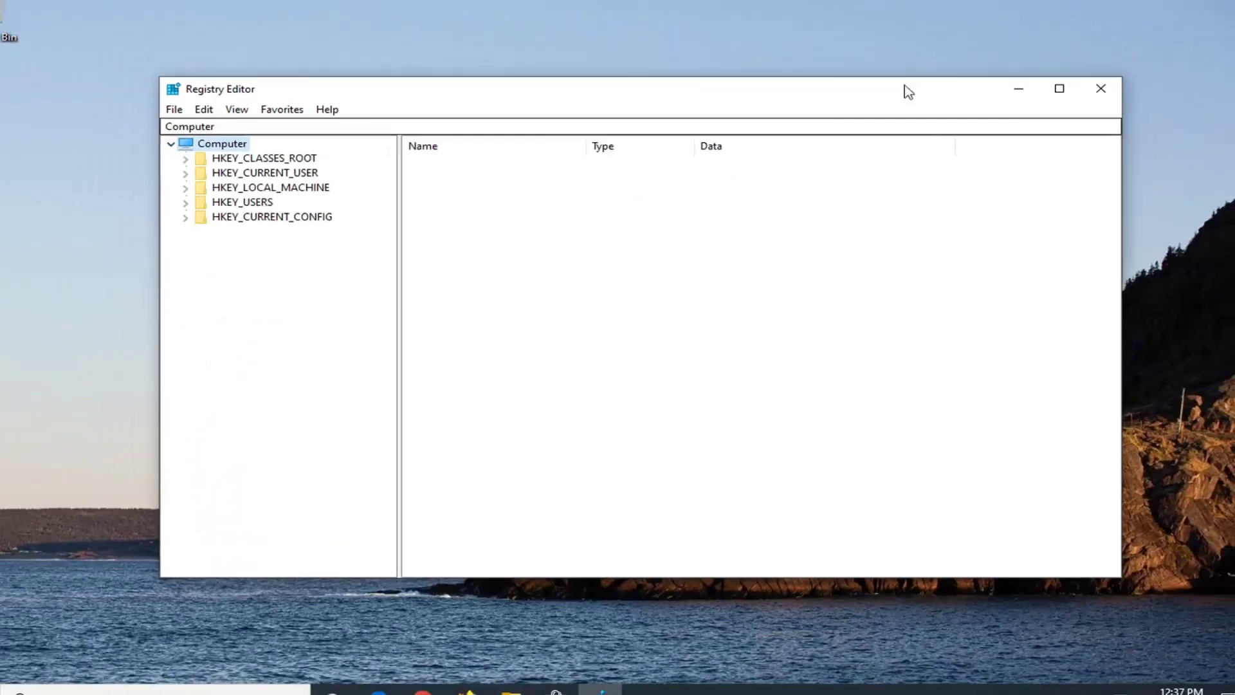
{"action": "left_click", "coordinate": [1124, 72]}
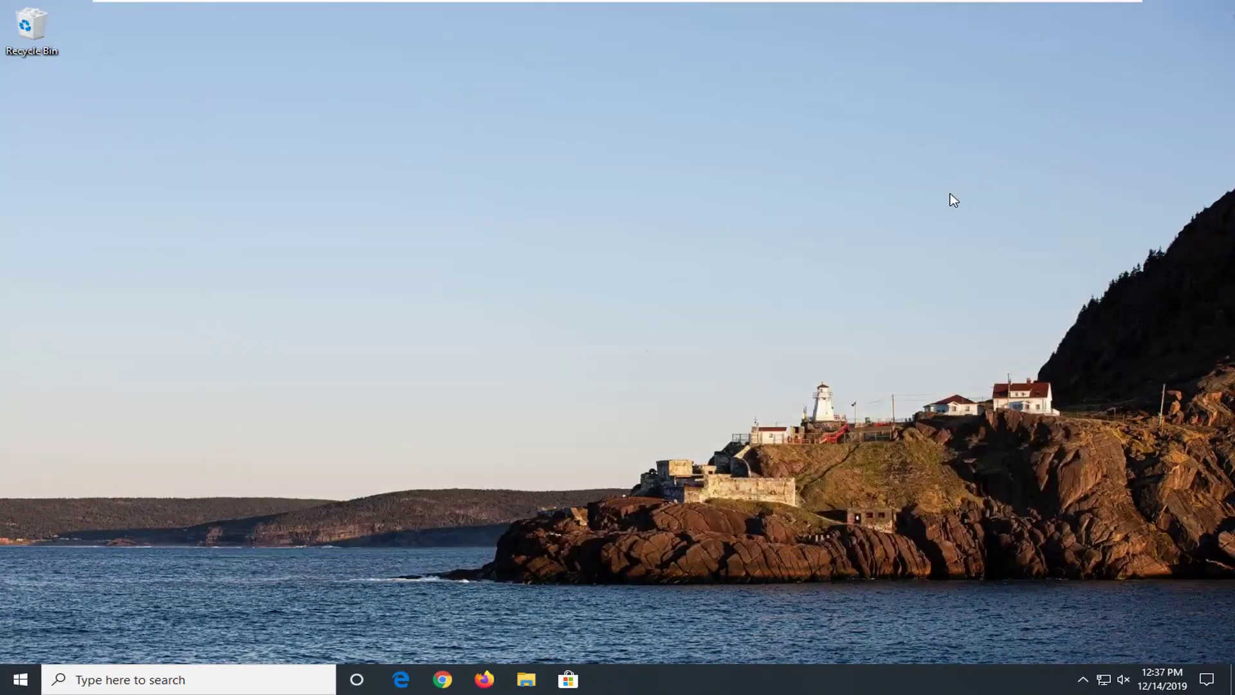